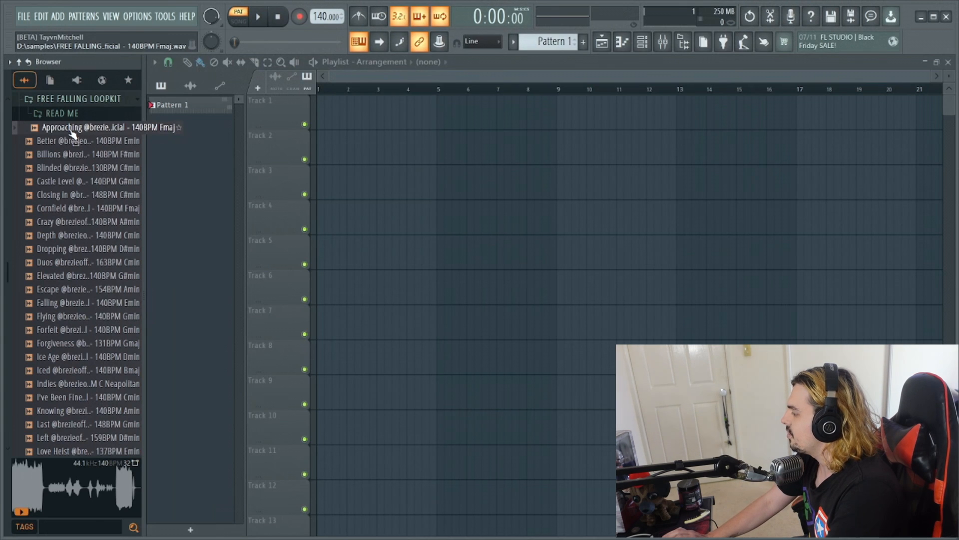
- Audition the loops in the FREE FALLING LOOPKIT folder one by one, from Approaching to Dropping
{"action": "left_click", "coordinate": [71, 131]}
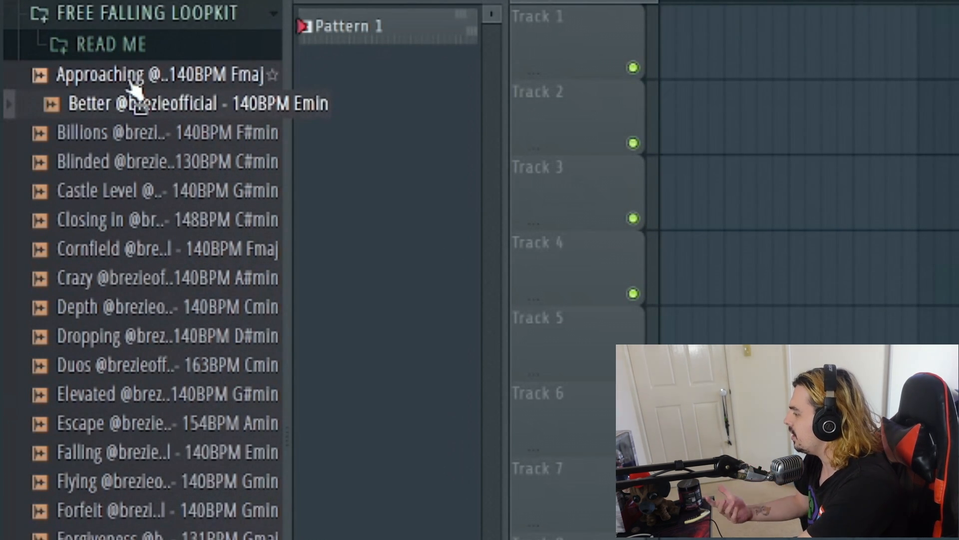
{"action": "key", "text": "Down"}
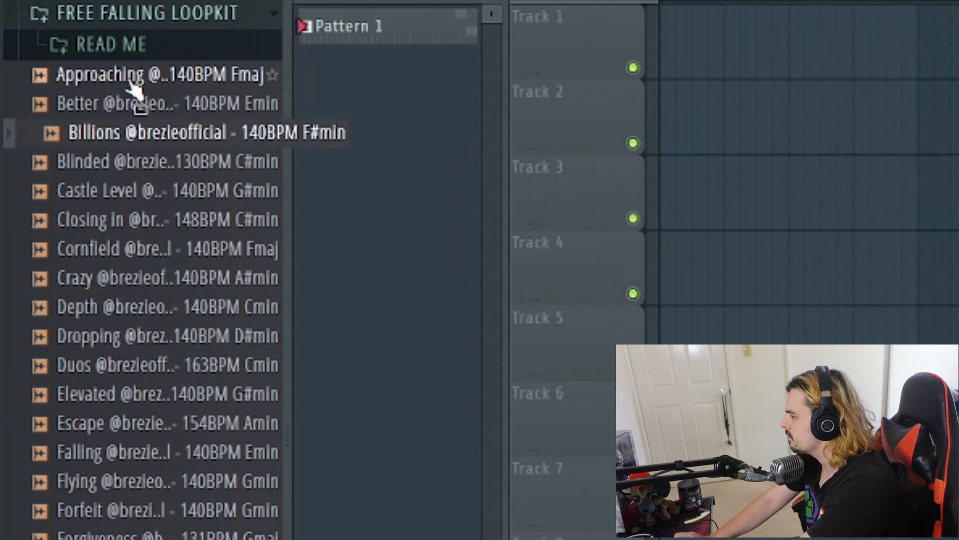
{"action": "key", "text": "Down"}
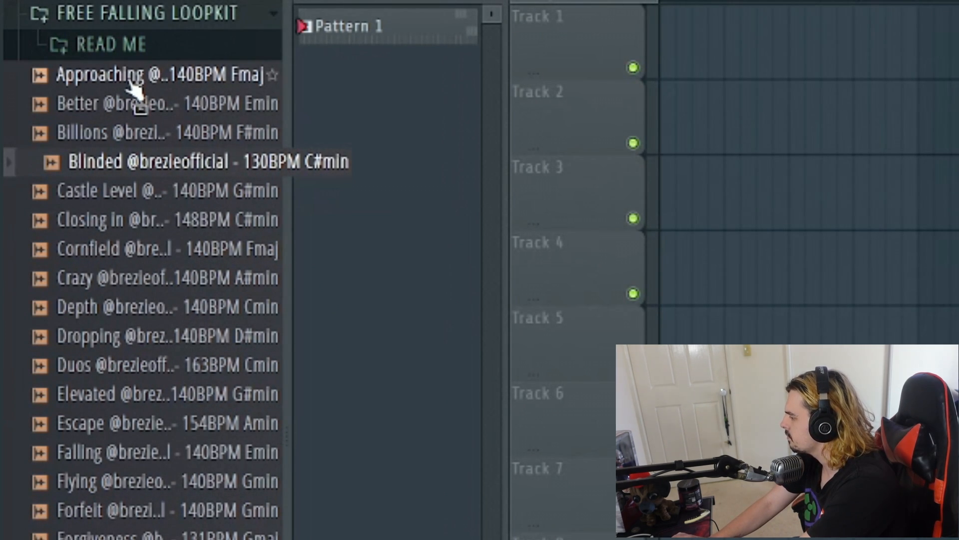
{"action": "key", "text": "Down"}
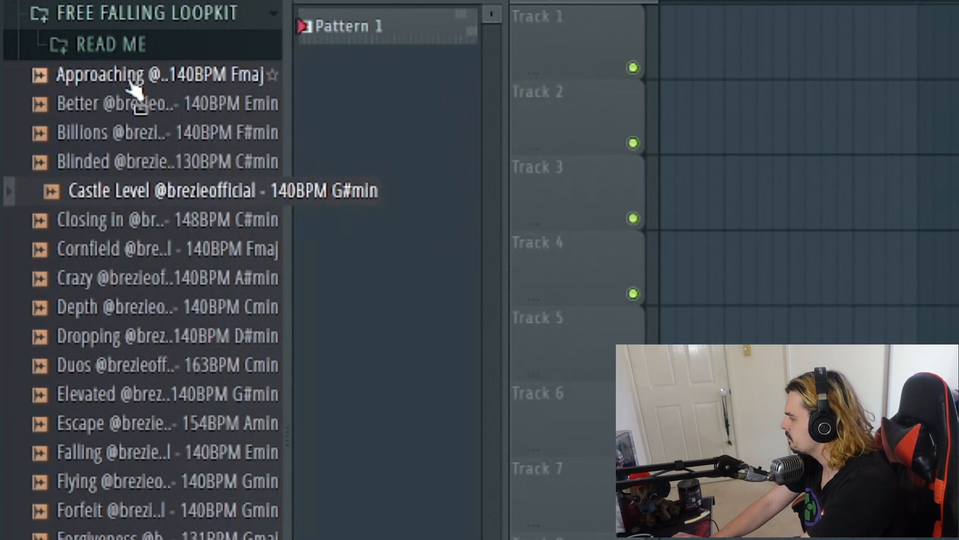
{"action": "key", "text": "Down"}
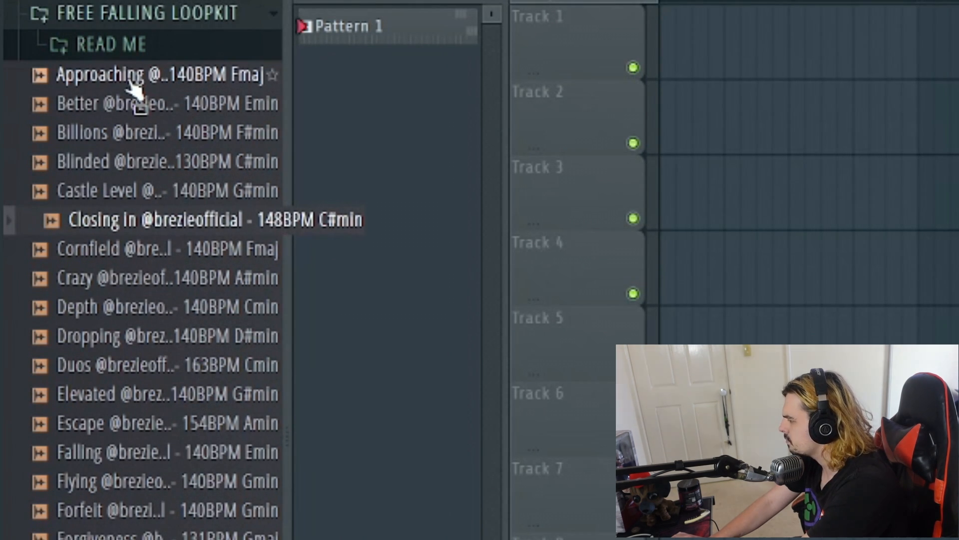
{"action": "key", "text": "Down"}
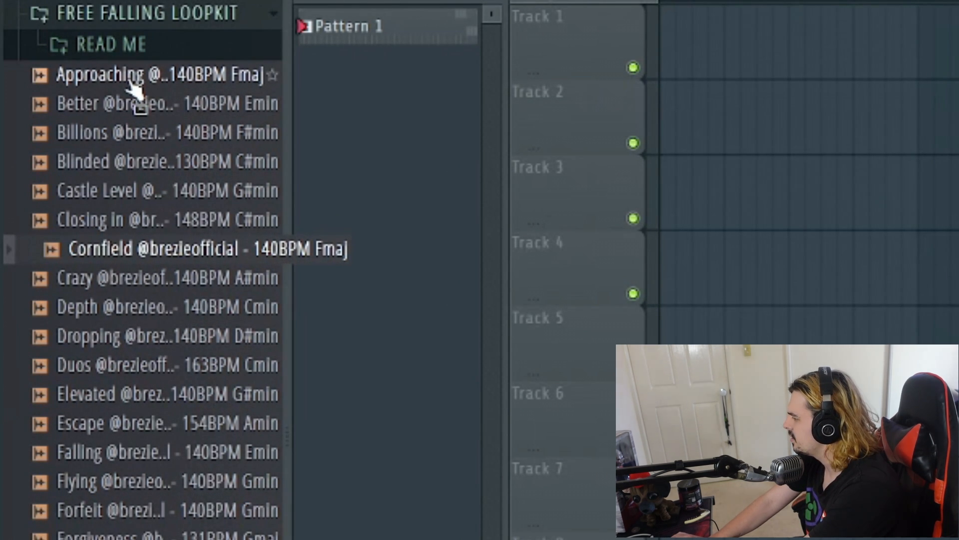
{"action": "key", "text": "Down"}
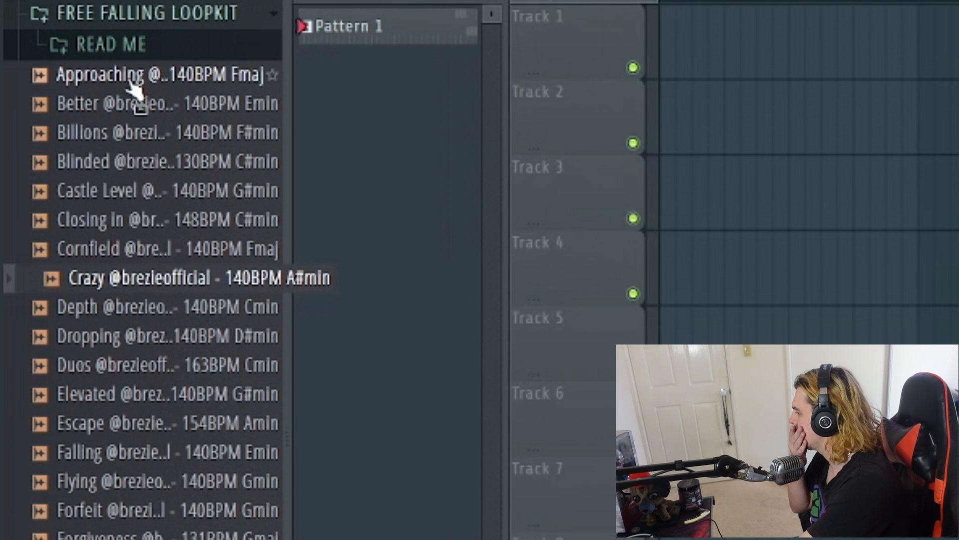
{"action": "key", "text": "Down"}
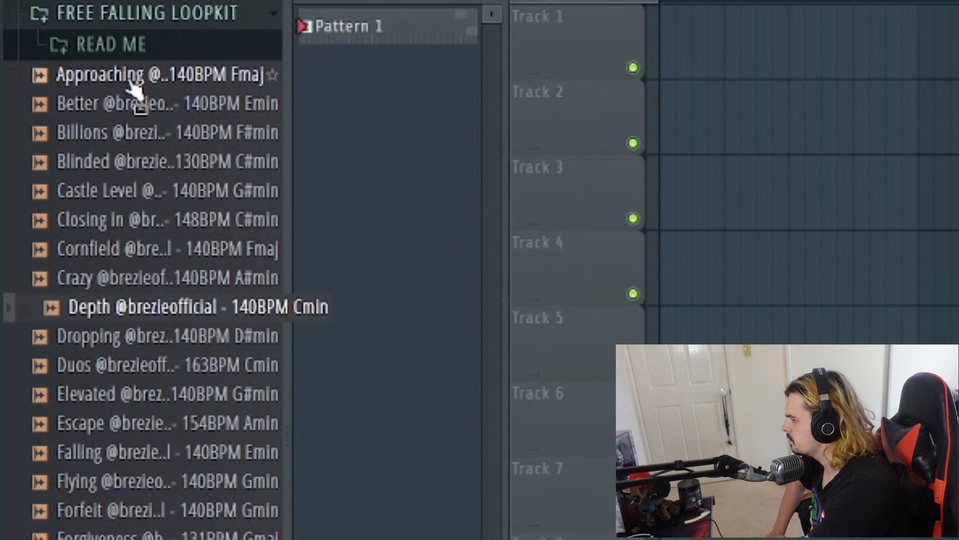
{"action": "key", "text": "Down"}
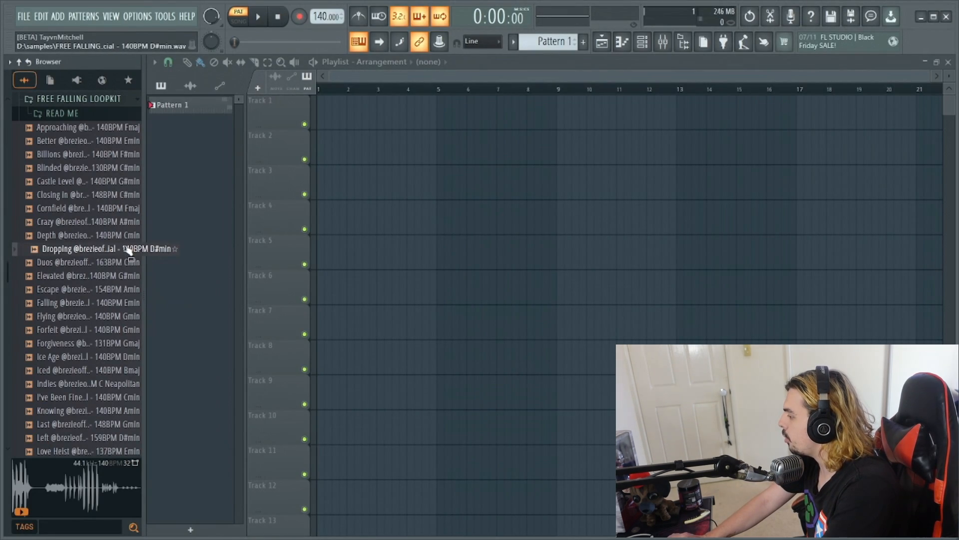
- Place the Dropping 140BPM D#min loop on Track 1 at bar 1 and fit it to tempo
{"action": "left_click_drag", "start_coordinate": [127, 248], "coordinate": [336, 79]}
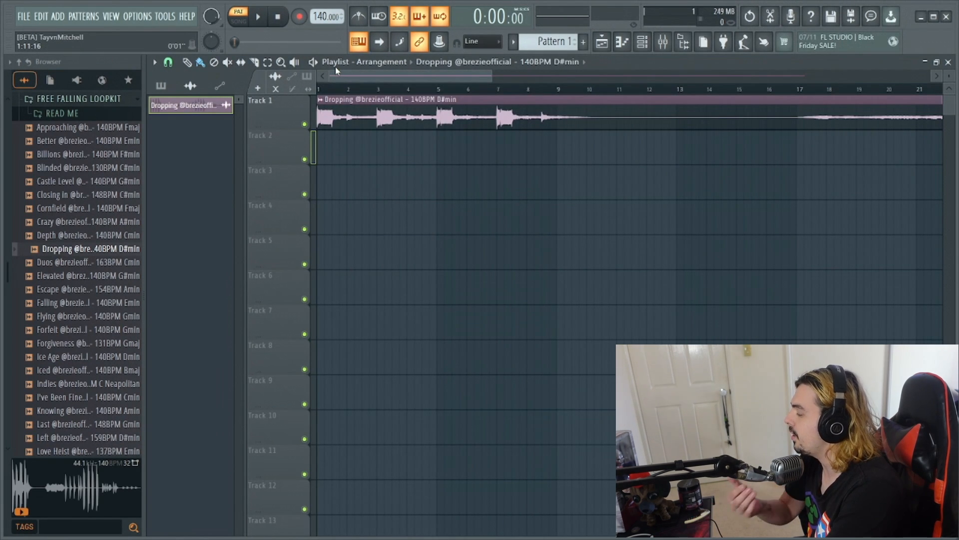
{"action": "left_click", "coordinate": [321, 101]}
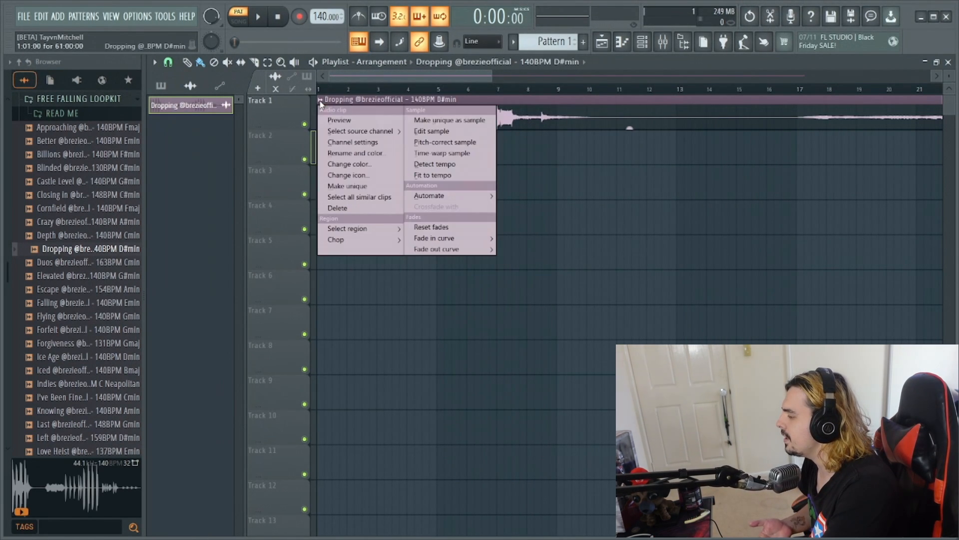
{"action": "left_click", "coordinate": [457, 172]}
{"action": "left_click", "coordinate": [480, 280]}
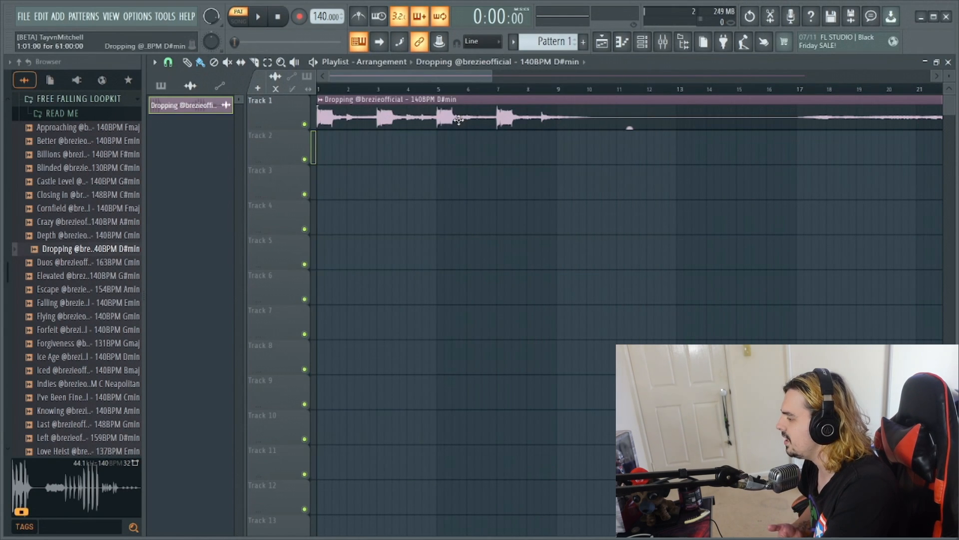
- Set the Dropping clip's time-stretching mode to Stretch and the project tempo to 152 BPM
{"action": "left_click", "coordinate": [449, 118]}
{"action": "left_click", "coordinate": [463, 187]}
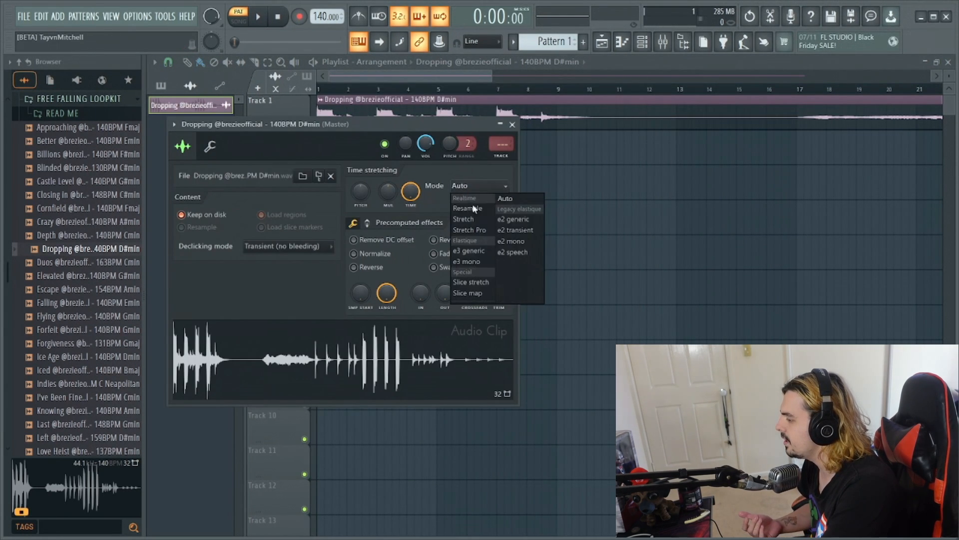
{"action": "left_click", "coordinate": [466, 218]}
{"action": "key", "text": "Escape"}
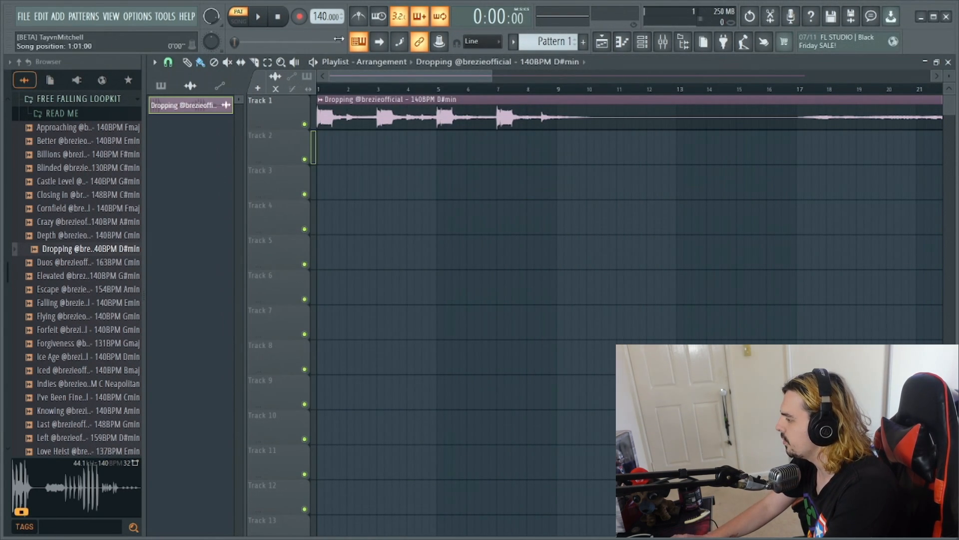
{"action": "scroll", "coordinate": [326, 16], "scroll_direction": "up", "scroll_amount": 8}
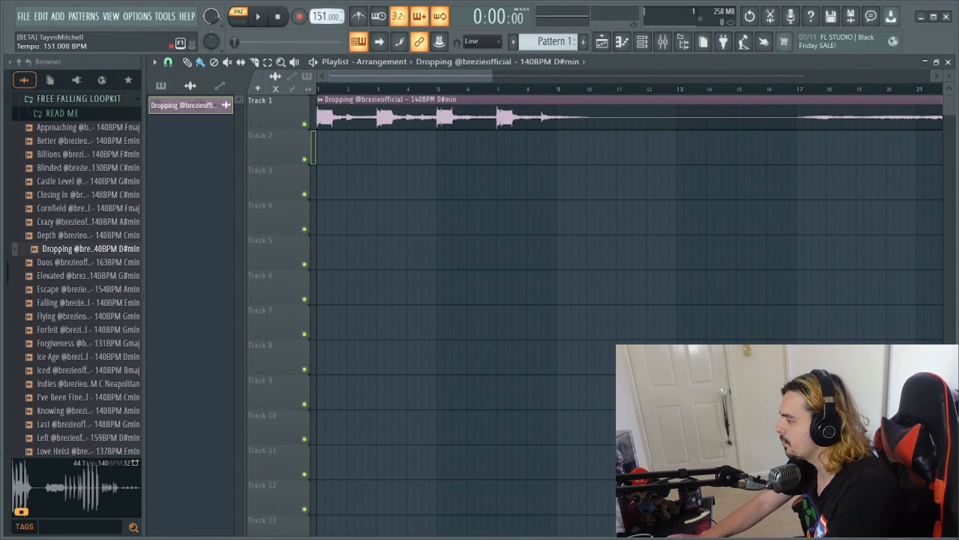
{"action": "left_click_drag", "start_coordinate": [326, 17], "coordinate": [326, 15]}
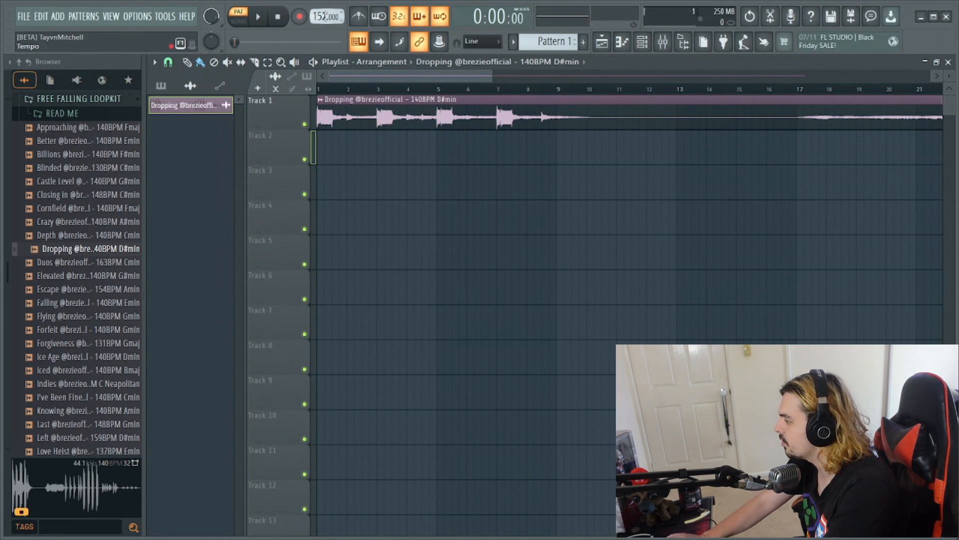
- Slice the Track 1 clip into sections at bars 1–9, 17–25, 26–34 and from 35 on, removing the parts in between
{"action": "left_click", "coordinate": [255, 62]}
{"action": "left_click_drag", "start_coordinate": [560, 142], "coordinate": [560, 110]}
{"action": "left_click_drag", "start_coordinate": [798, 131], "coordinate": [798, 134]}
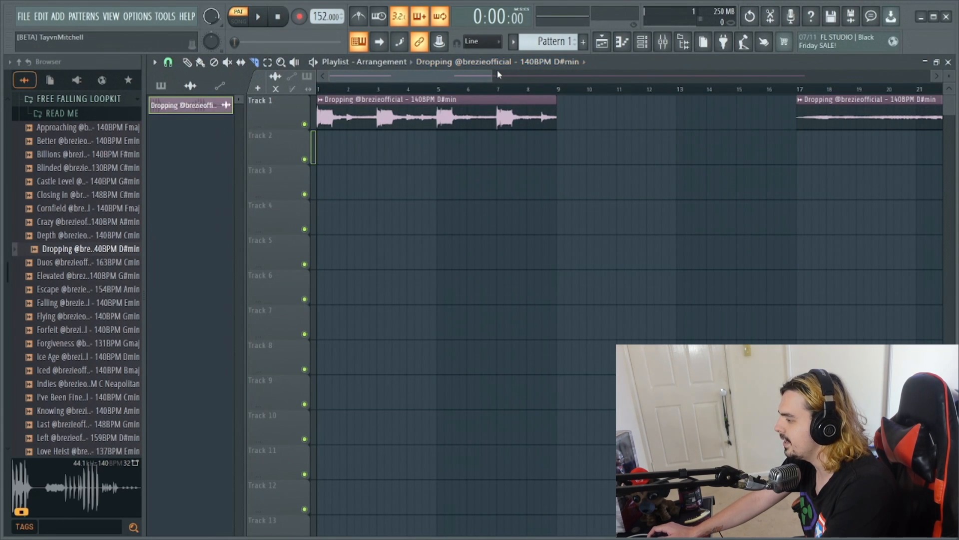
{"action": "left_click_drag", "start_coordinate": [526, 79], "coordinate": [692, 79]}
{"action": "left_click_drag", "start_coordinate": [641, 134], "coordinate": [658, 121]}
{"action": "left_click", "coordinate": [767, 133]}
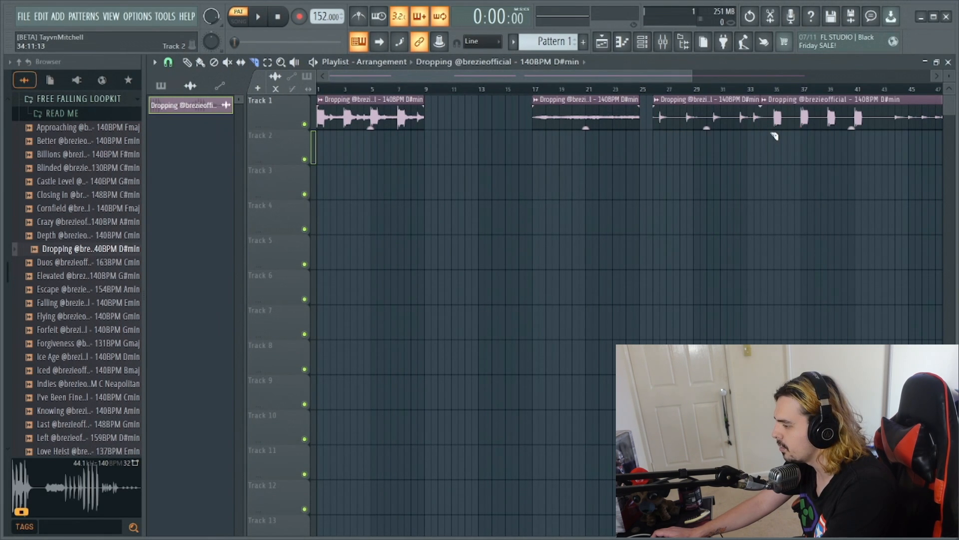
{"action": "left_click", "coordinate": [778, 128]}
- Move the bar 17 section to bar 9 on Track 1 and the bar 26 section to bar 9 on Track 2
{"action": "key", "text": "p"}
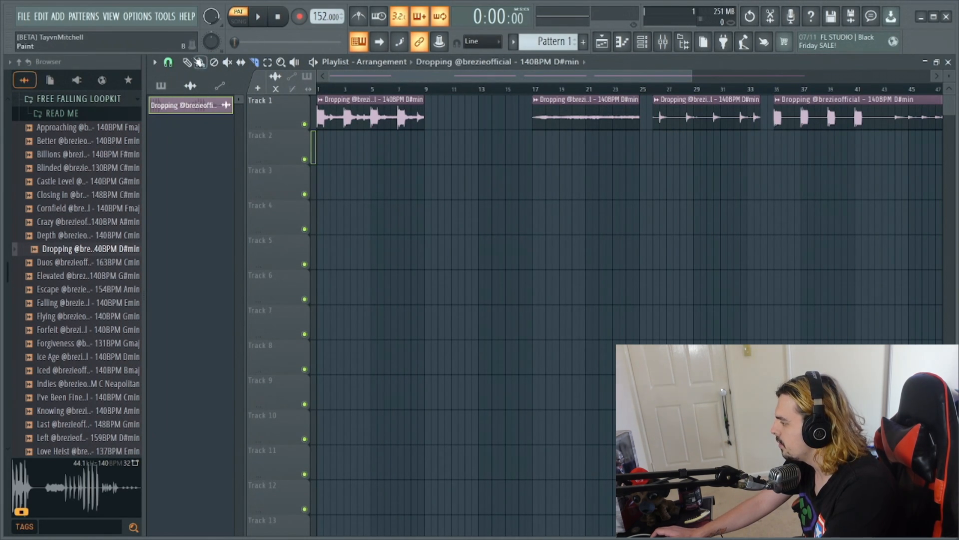
{"action": "left_click_drag", "start_coordinate": [597, 123], "coordinate": [489, 123]}
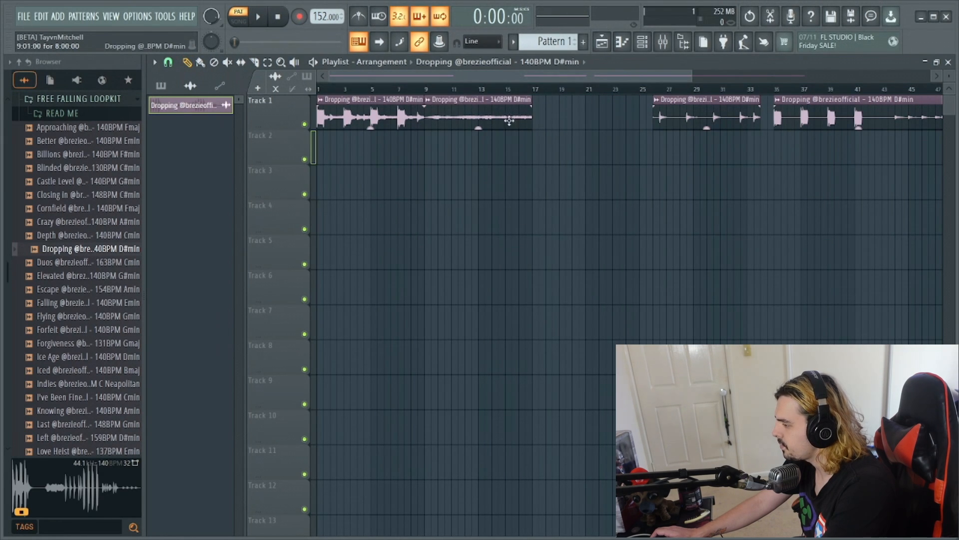
{"action": "left_click_drag", "start_coordinate": [716, 119], "coordinate": [486, 150]}
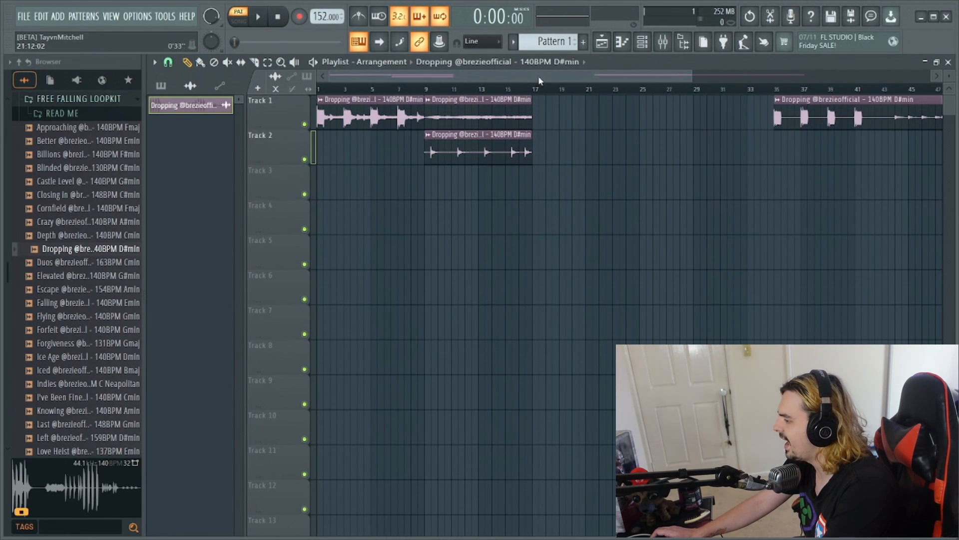
- Move the last loop section to bar 1 on Track 3 and slice it at bars 9 and 17
{"action": "left_click", "coordinate": [254, 61]}
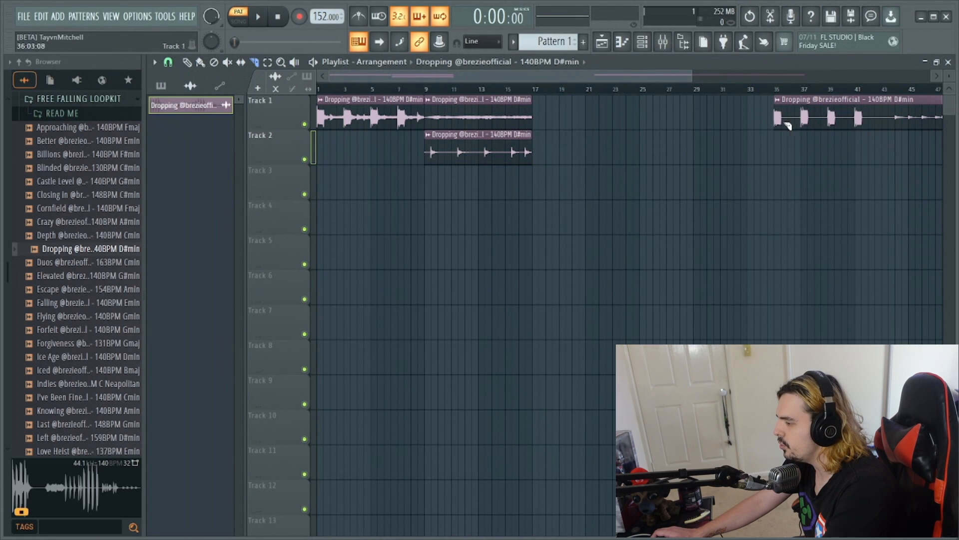
{"action": "left_click", "coordinate": [188, 62]}
{"action": "mouse_move", "coordinate": [809, 113]}
{"action": "left_mouse_down"}
{"action": "mouse_move", "coordinate": [350, 138]}
{"action": "mouse_move", "coordinate": [216, 197]}
{"action": "left_mouse_up"}
{"action": "left_click", "coordinate": [254, 61]}
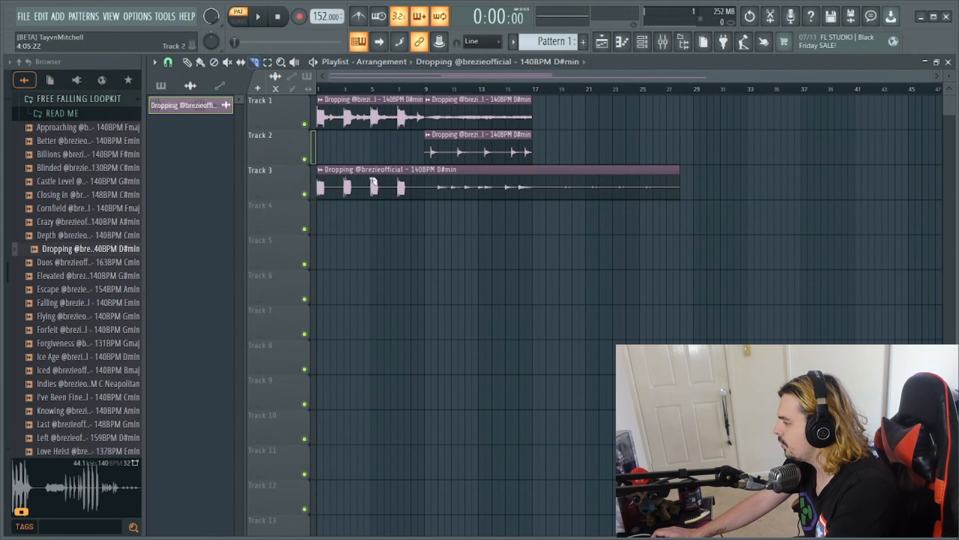
{"action": "left_click_drag", "start_coordinate": [430, 192], "coordinate": [431, 179]}
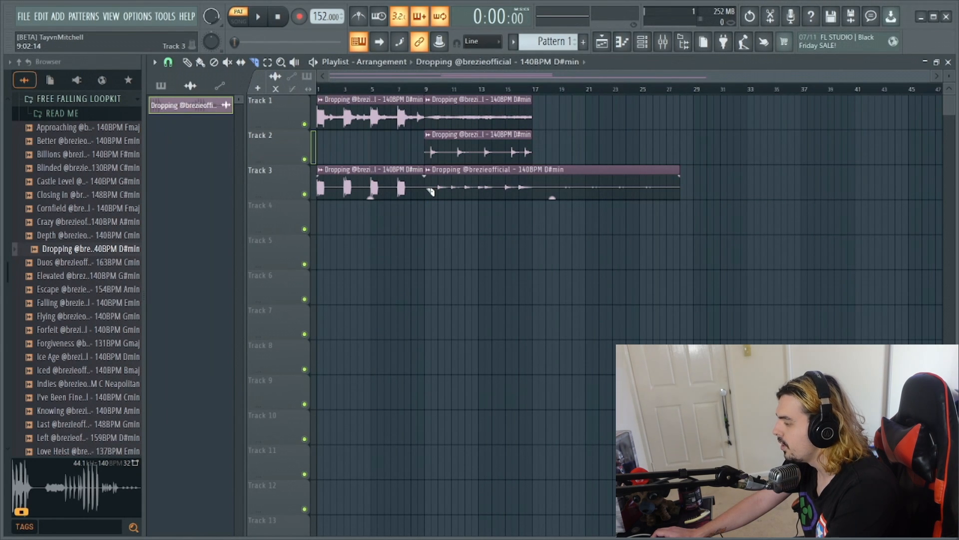
{"action": "left_click", "coordinate": [538, 194]}
- Move the first Track 3 section down to Track 9 at bar 1 and mute that track
{"action": "left_click", "coordinate": [188, 61]}
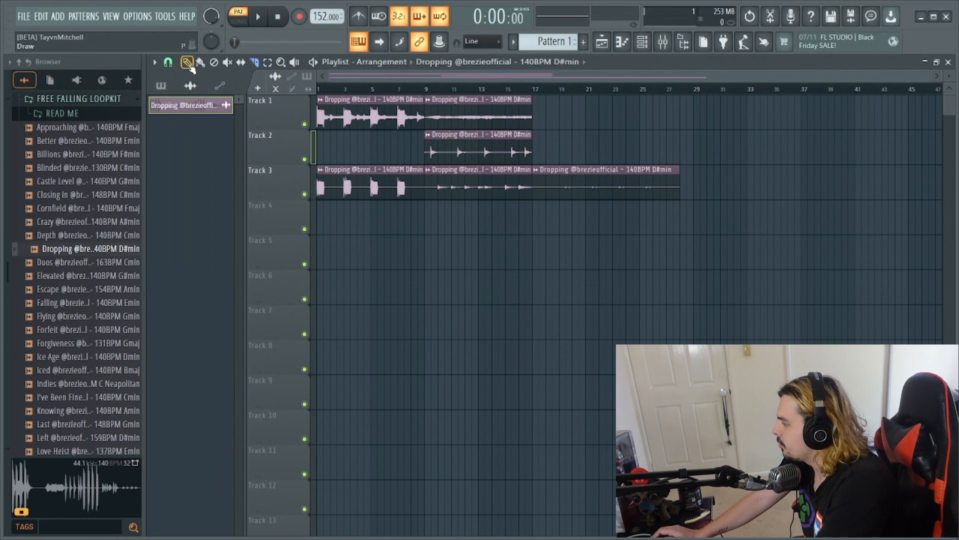
{"action": "left_click_drag", "start_coordinate": [357, 189], "coordinate": [350, 325]}
{"action": "left_click_drag", "start_coordinate": [288, 382], "coordinate": [290, 388]}
{"action": "left_click", "coordinate": [305, 404]}
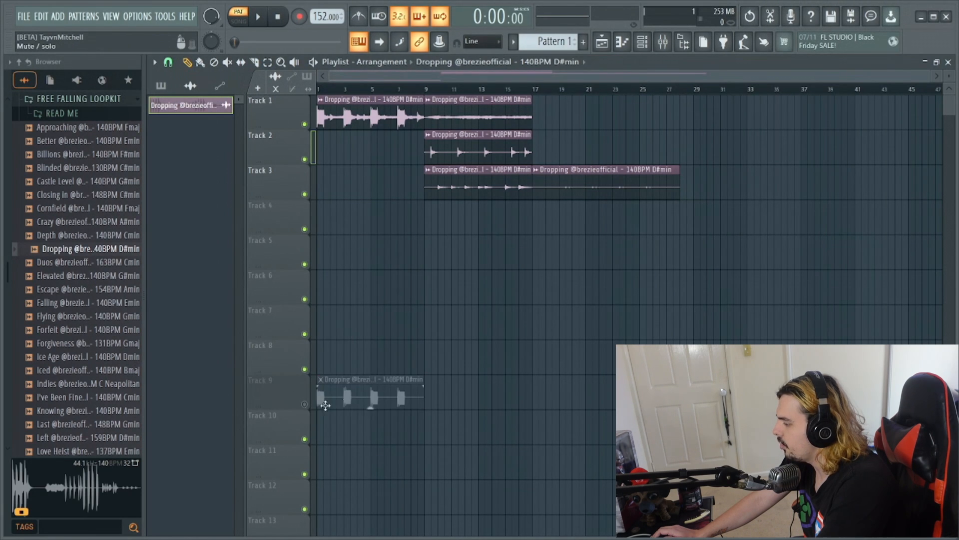
- Shift the bar 9 section on Track 3 to bar 17 and move the final section onto Track 4 around bar 7
{"action": "left_click_drag", "start_coordinate": [556, 182], "coordinate": [751, 181]}
{"action": "left_click_drag", "start_coordinate": [489, 190], "coordinate": [596, 174]}
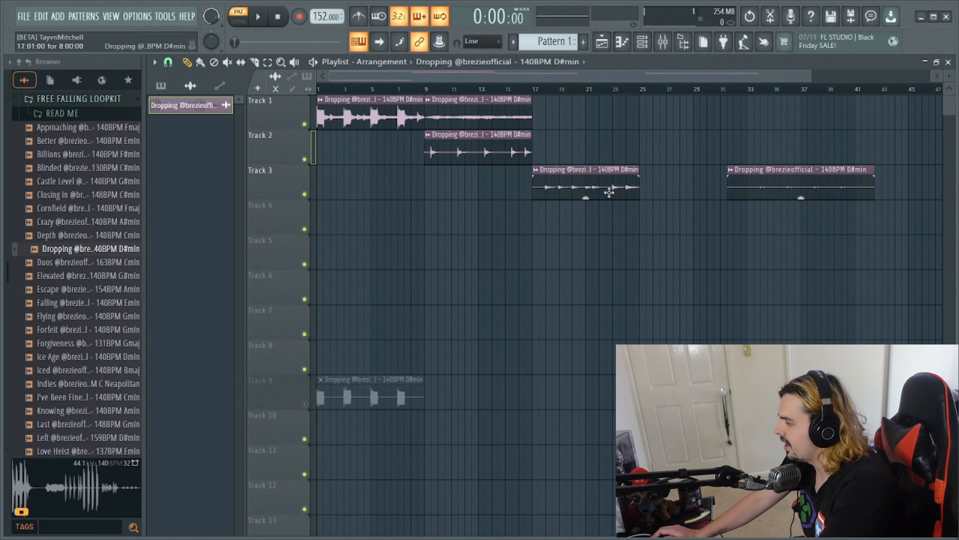
{"action": "mouse_move", "coordinate": [574, 184]}
{"action": "left_mouse_down"}
{"action": "mouse_move", "coordinate": [562, 181]}
{"action": "mouse_move", "coordinate": [576, 186]}
{"action": "left_mouse_up"}
{"action": "left_click_drag", "start_coordinate": [754, 198], "coordinate": [476, 216]}
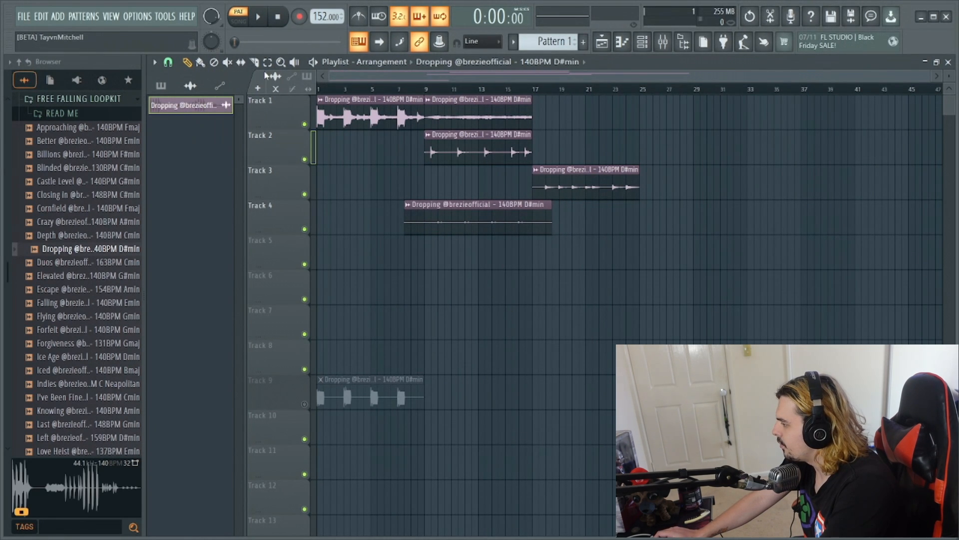
- Trim the Track 4 clip to bars 9–17 by slicing off and removing both ends
{"action": "left_click_drag", "start_coordinate": [427, 228], "coordinate": [428, 242]}
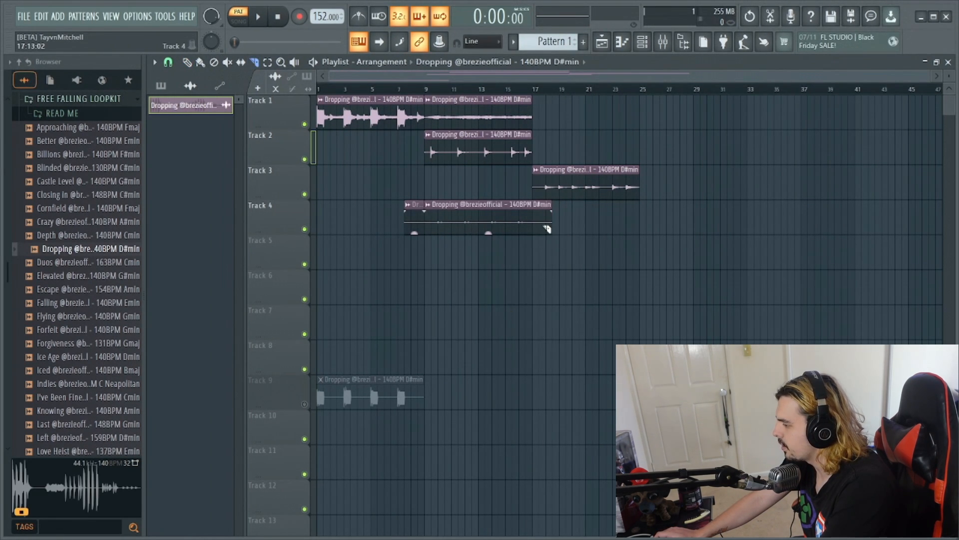
{"action": "right_click", "coordinate": [536, 225]}
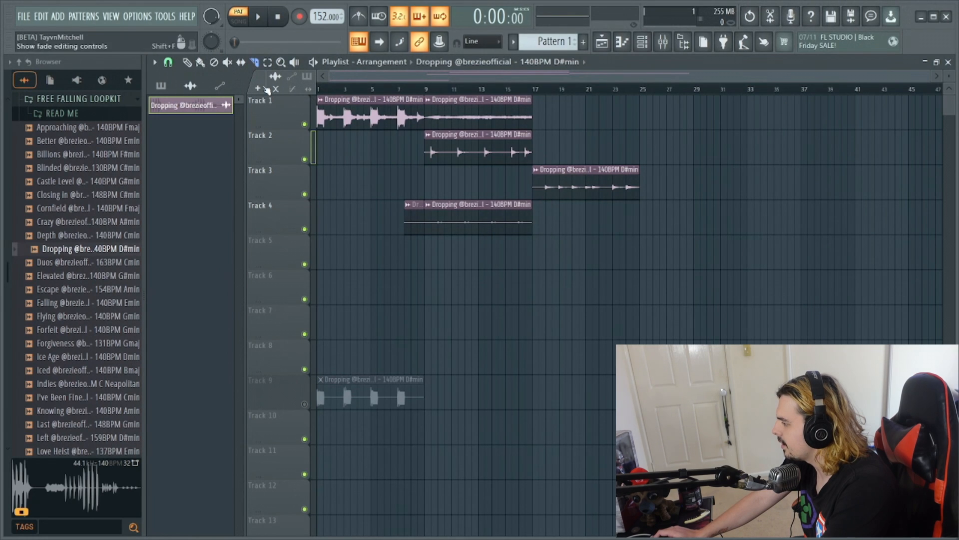
{"action": "right_click", "coordinate": [413, 221]}
- Repeat the bar 9 sections of Tracks 4, 1 and 2 at bar 17
{"action": "left_click", "coordinate": [452, 213]}
{"action": "left_click_drag", "start_coordinate": [562, 224], "coordinate": [538, 223]}
{"action": "left_click", "coordinate": [495, 125]}
{"action": "left_click_drag", "start_coordinate": [610, 119], "coordinate": [535, 123]}
{"action": "left_click", "coordinate": [546, 153]}
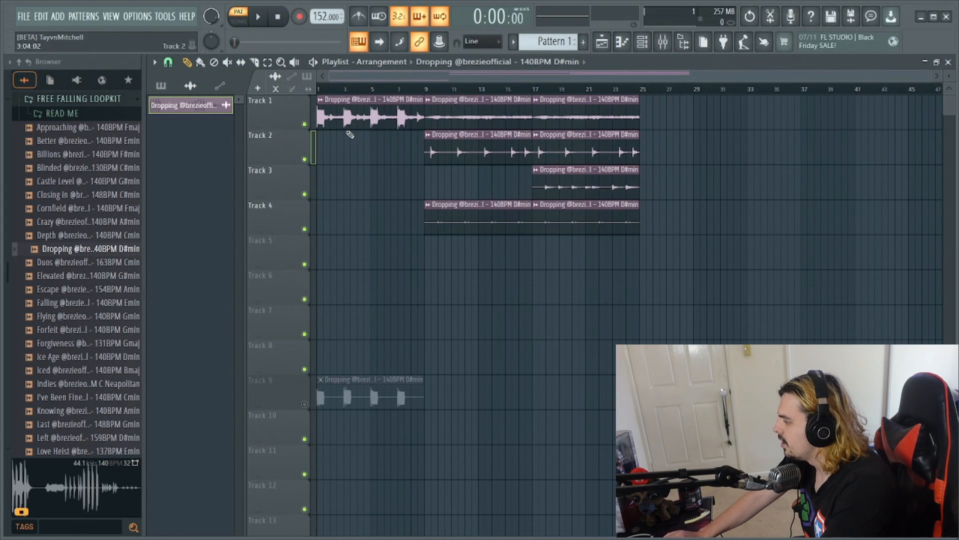
- Switch playback to song mode and play the arrangement from the start
{"action": "key", "text": "l"}
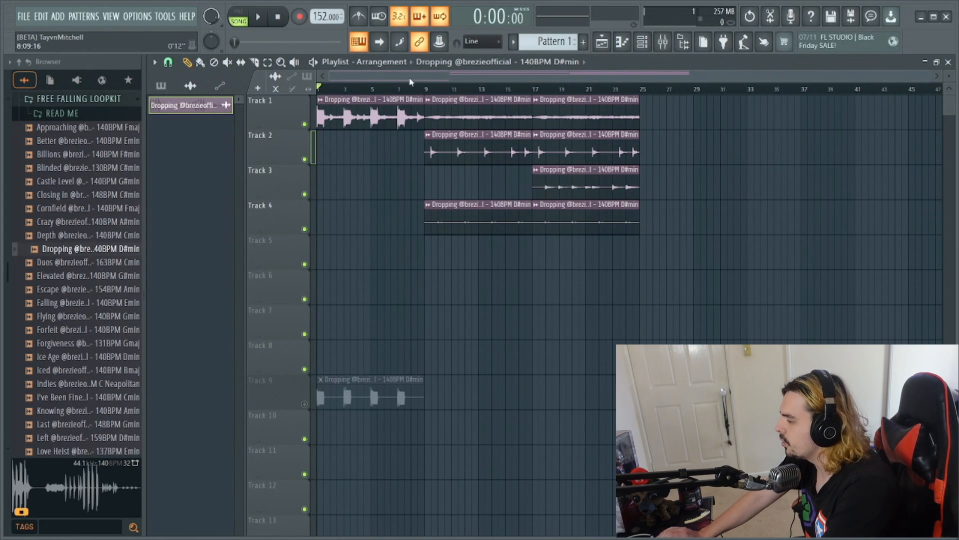
{"action": "key", "text": "space"}
{"action": "left_click_drag", "start_coordinate": [930, 76], "coordinate": [752, 77]}
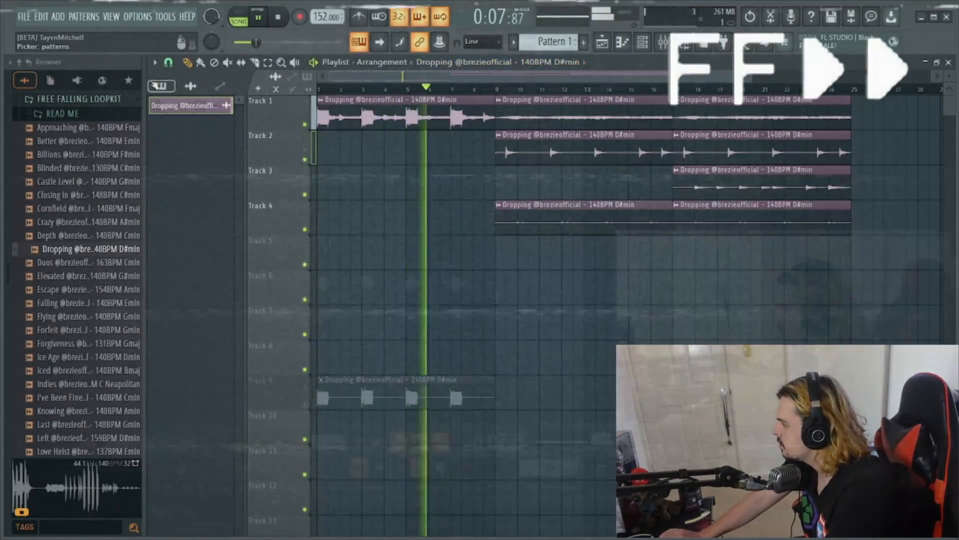
- Fill Track 5 with four consecutive Pattern 1 clips from bar 9 to bar 25 and open the Channel rack
{"action": "left_click", "coordinate": [161, 86]}
{"action": "left_click", "coordinate": [509, 254]}
{"action": "key", "text": "ctrl+b"}
{"action": "key", "text": "ctrl+b"}
{"action": "key", "text": "ctrl+b"}
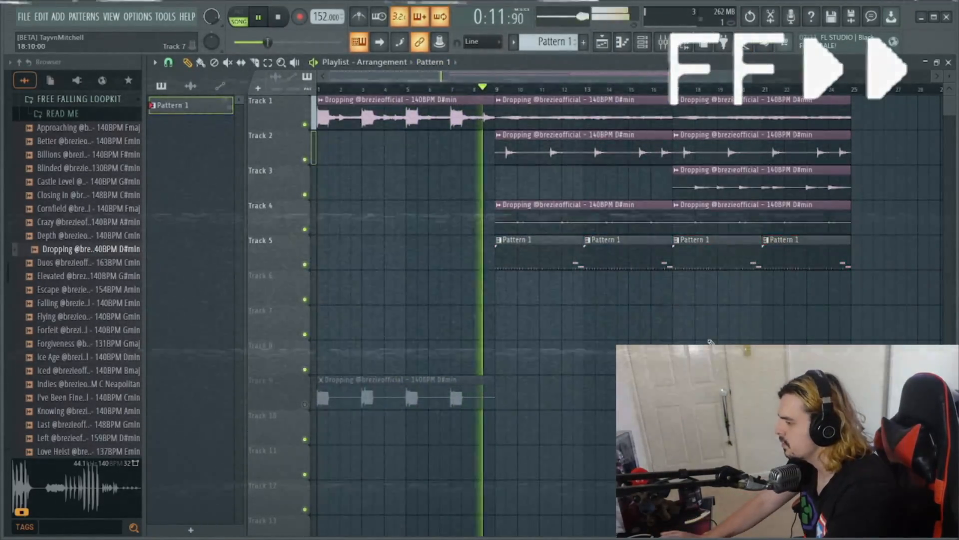
{"action": "left_click", "coordinate": [644, 44]}
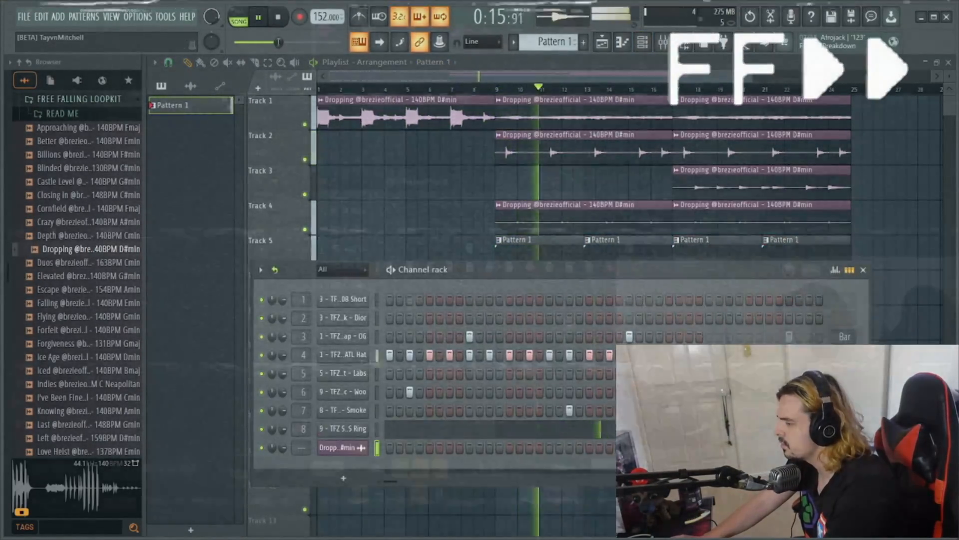
- Add a Pattern 1 clip at bar 5 on Track 5 and make the bar 9 clip a unique pattern
{"action": "right_click", "coordinate": [440, 254]}
{"action": "left_click", "coordinate": [417, 245]}
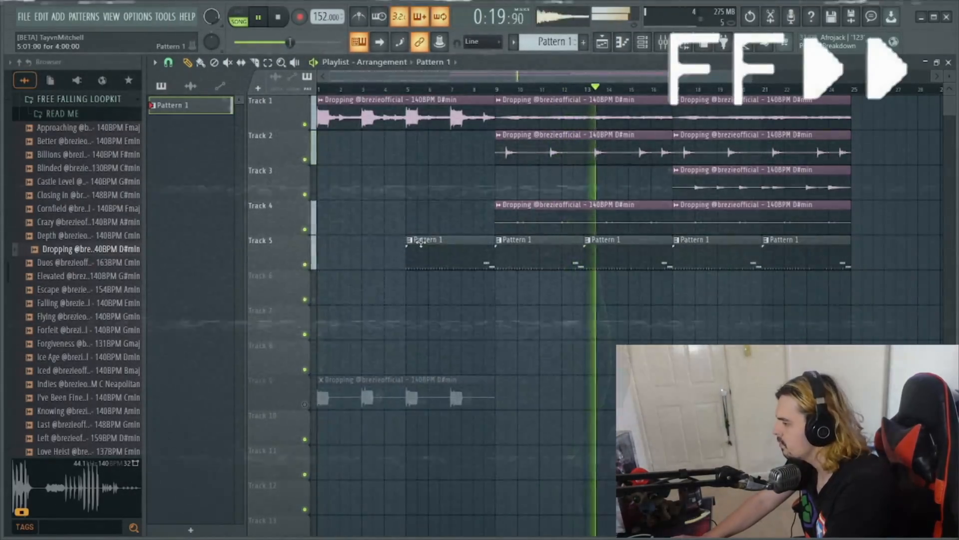
{"action": "left_click", "coordinate": [499, 240]}
{"action": "left_click", "coordinate": [525, 316]}
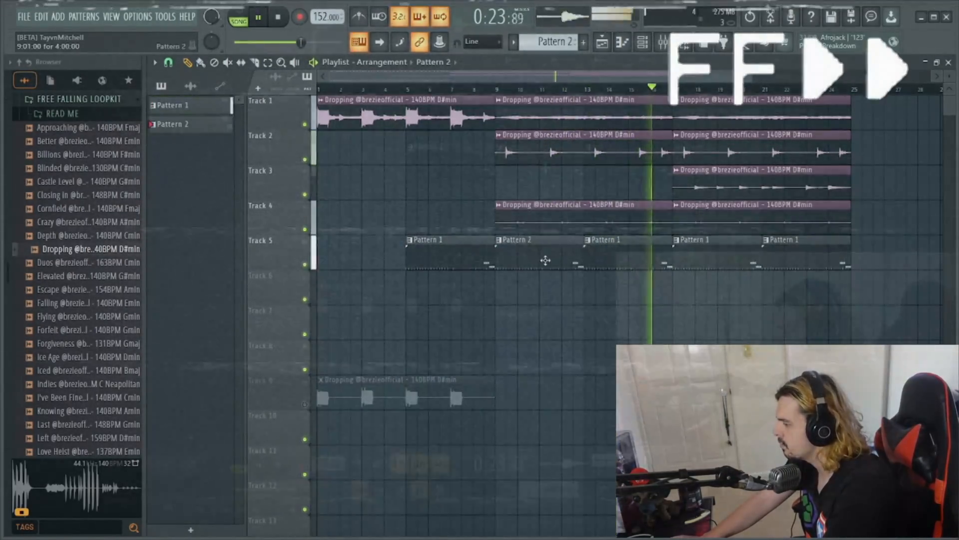
- Delete the VVS Ring snare notes from the bar 9 pattern and replace the bar 17 clip with that same pattern
{"action": "double_click", "coordinate": [544, 260]}
{"action": "left_click", "coordinate": [644, 43]}
{"action": "left_click", "coordinate": [480, 429]}
{"action": "right_click", "coordinate": [491, 192]}
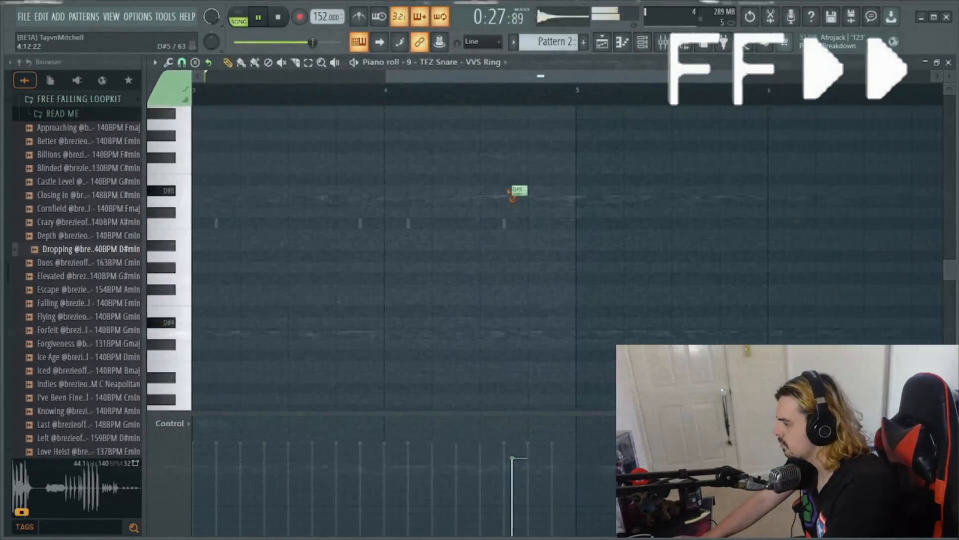
{"action": "right_click", "coordinate": [519, 192]}
{"action": "left_click", "coordinate": [602, 42]}
{"action": "left_click", "coordinate": [675, 245]}
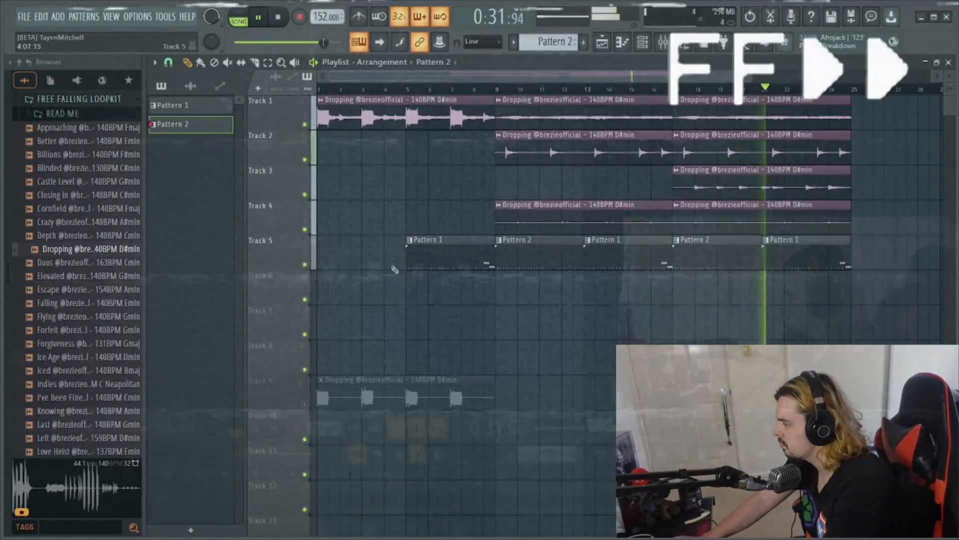
- Make the bar 5 clip a unique pattern and clear its ATL Hat, OG Clap, Woo and Smoke steps
{"action": "left_click", "coordinate": [410, 240]}
{"action": "double_click", "coordinate": [544, 260]}
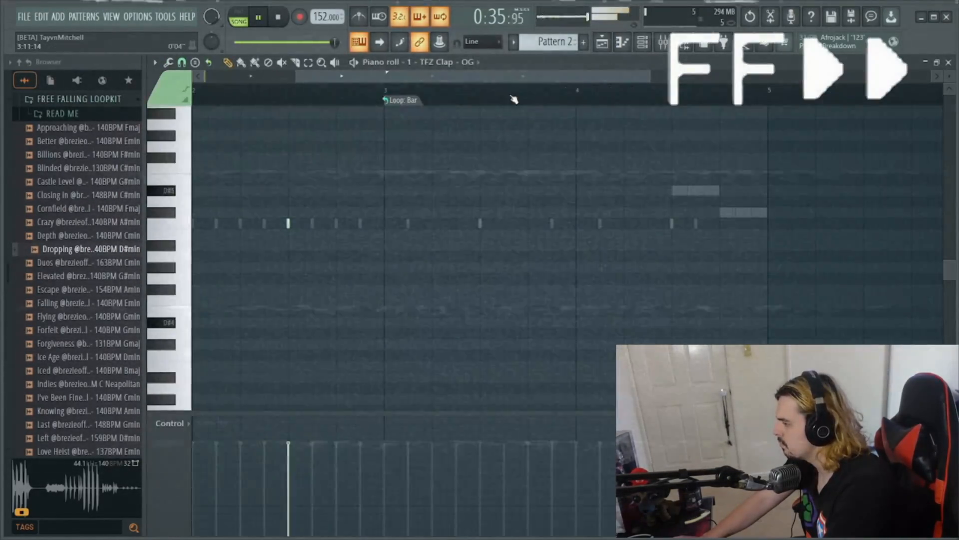
{"action": "left_click", "coordinate": [643, 43]}
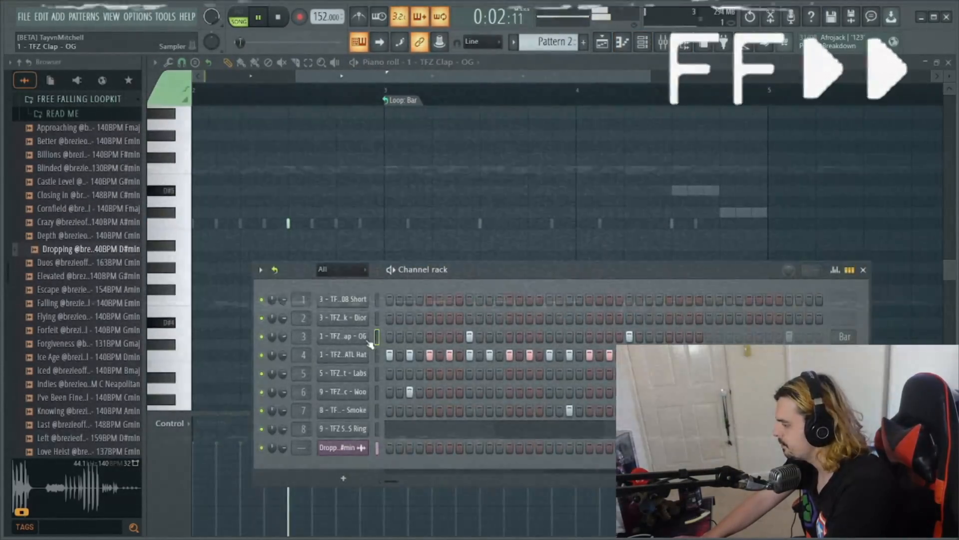
{"action": "left_click_drag", "start_coordinate": [390, 356], "coordinate": [699, 355]}
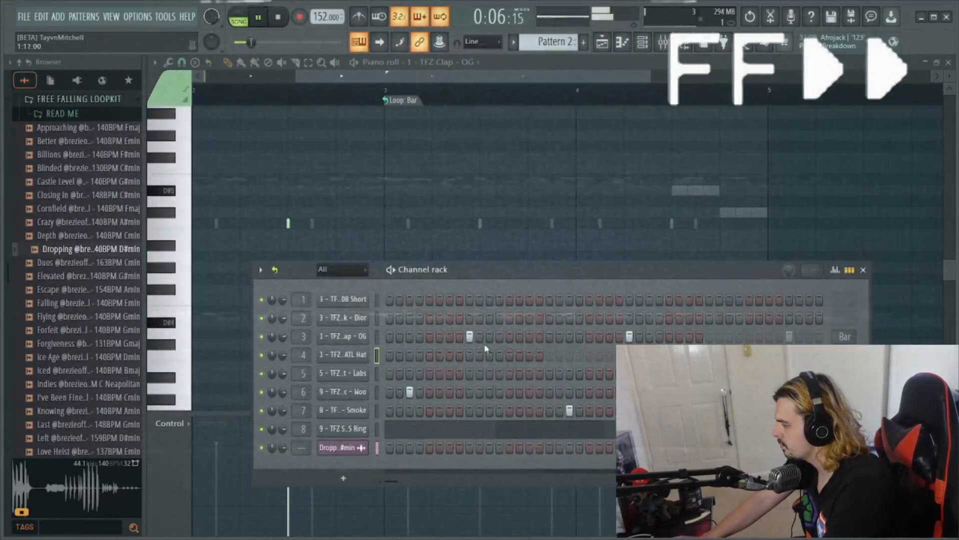
{"action": "left_click_drag", "start_coordinate": [468, 338], "coordinate": [634, 338]}
{"action": "right_click", "coordinate": [412, 394]}
{"action": "right_click", "coordinate": [571, 411]}
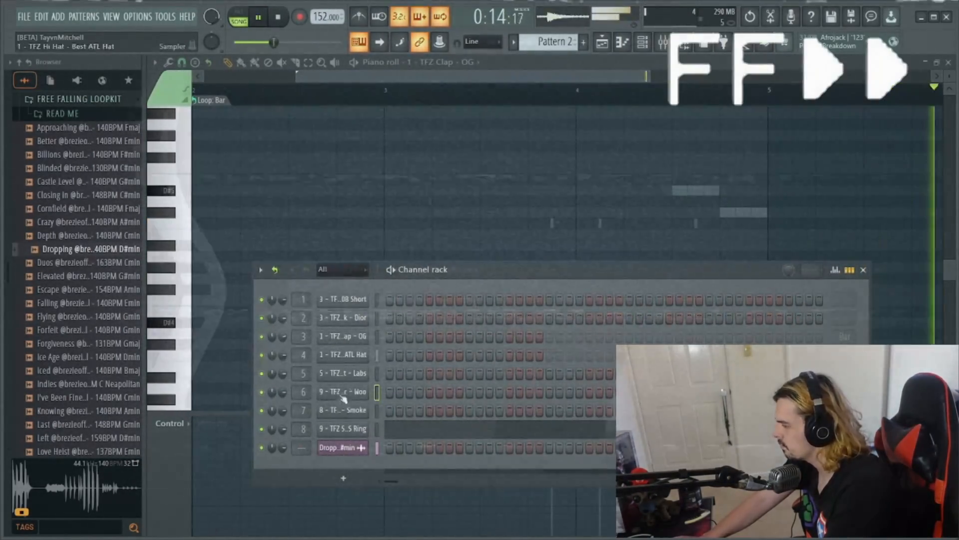
- Delete the remaining Woo percussion note in bar 4 of Pattern 2
{"action": "key", "text": "F6"}
{"action": "key", "text": "F6"}
{"action": "right_click", "coordinate": [359, 392]}
{"action": "left_click", "coordinate": [395, 376]}
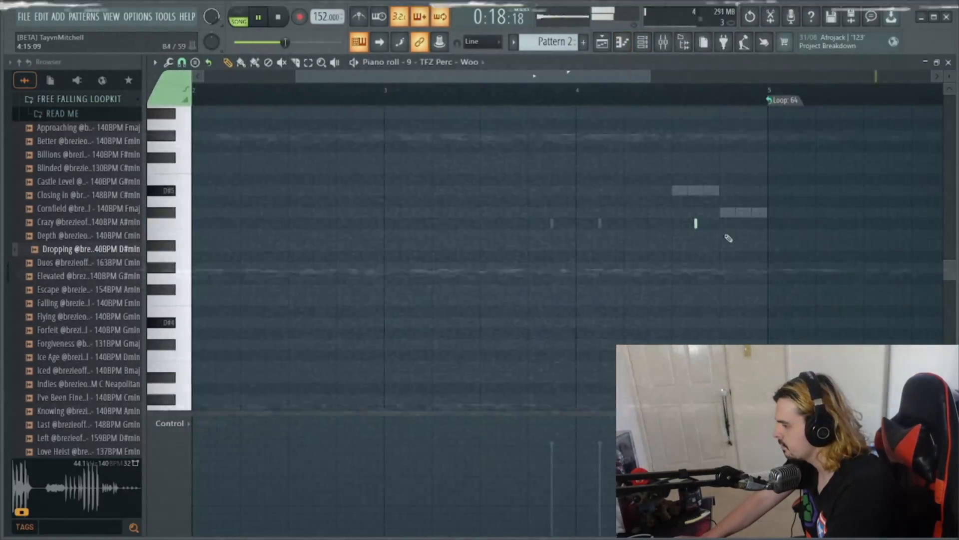
{"action": "right_click", "coordinate": [697, 223]}
- Check the Labs hat notes, delete the remaining Smoke snare notes in bars 3 and 4 of Pattern 2, and stop playback
{"action": "key", "text": "F6"}
{"action": "right_click", "coordinate": [353, 376]}
{"action": "left_click", "coordinate": [389, 380]}
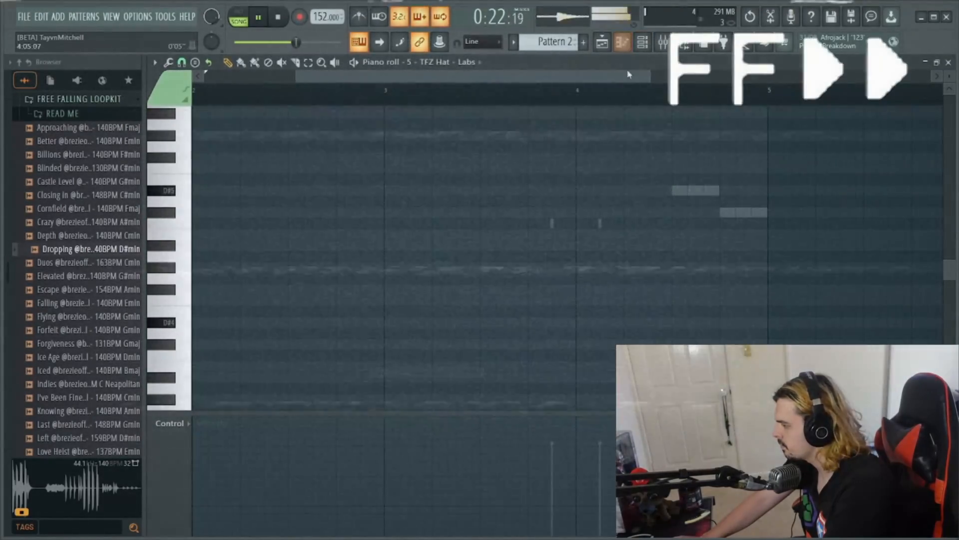
{"action": "left_click", "coordinate": [643, 42]}
{"action": "right_click", "coordinate": [353, 410]}
{"action": "left_click", "coordinate": [393, 374]}
{"action": "right_click", "coordinate": [552, 223]}
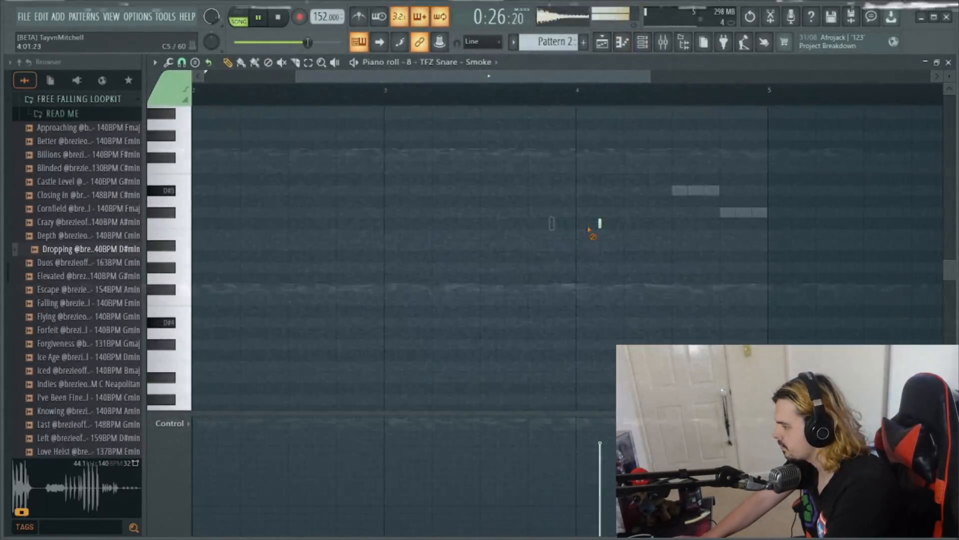
{"action": "right_click", "coordinate": [600, 223]}
{"action": "key", "text": "space"}
- Return to the playlist and select bars 9 to 13 as the playback range
{"action": "left_click", "coordinate": [604, 49]}
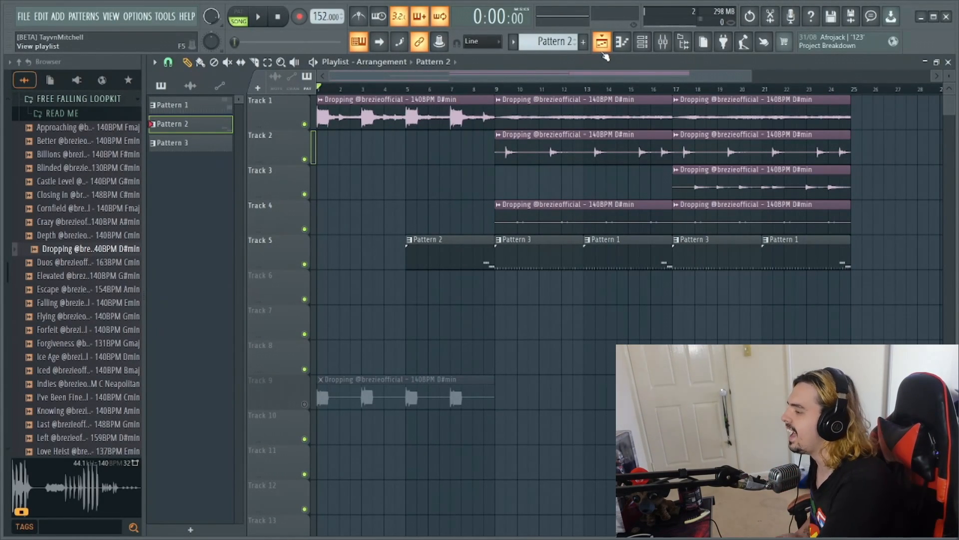
{"action": "left_click", "coordinate": [643, 46]}
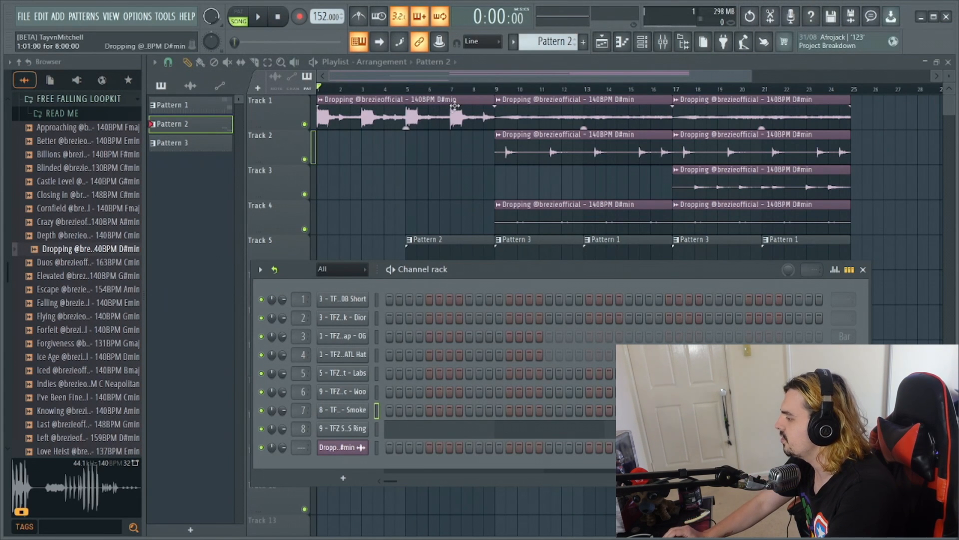
{"action": "left_click", "coordinate": [463, 90]}
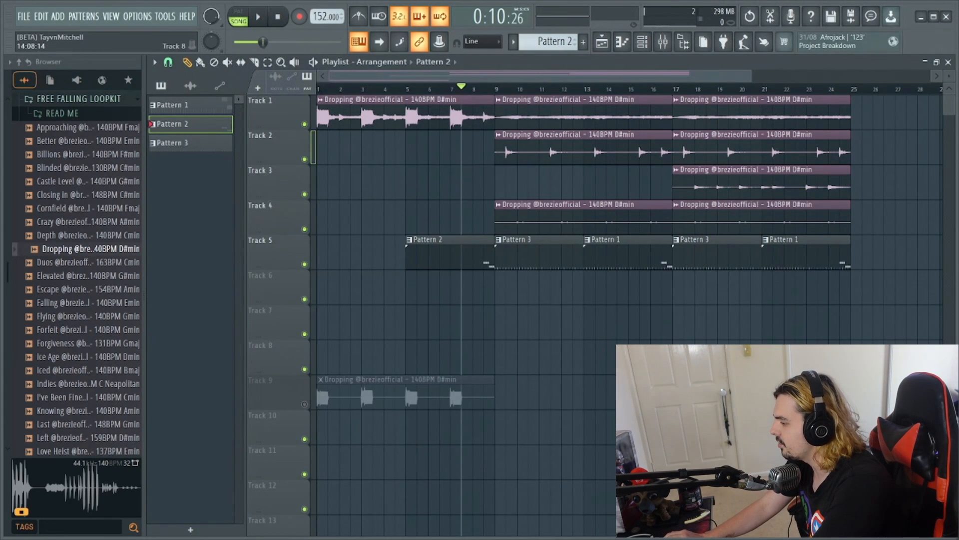
{"action": "left_click_drag", "start_coordinate": [498, 93], "coordinate": [590, 120]}
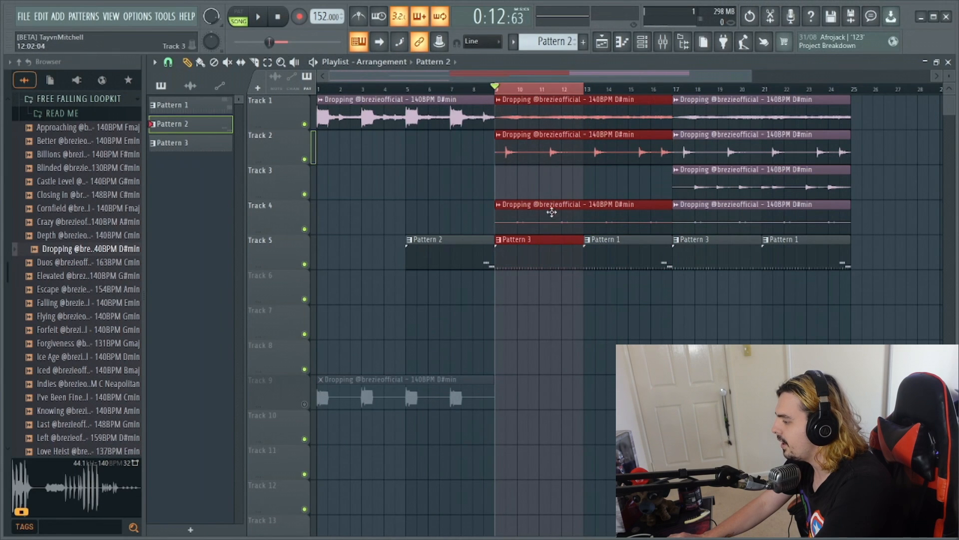
- Open the Favorite 808 Short piano roll for Pattern 3 and place a D#5 note at the start of bar 1
{"action": "double_click", "coordinate": [535, 248]}
{"action": "left_click", "coordinate": [642, 41]}
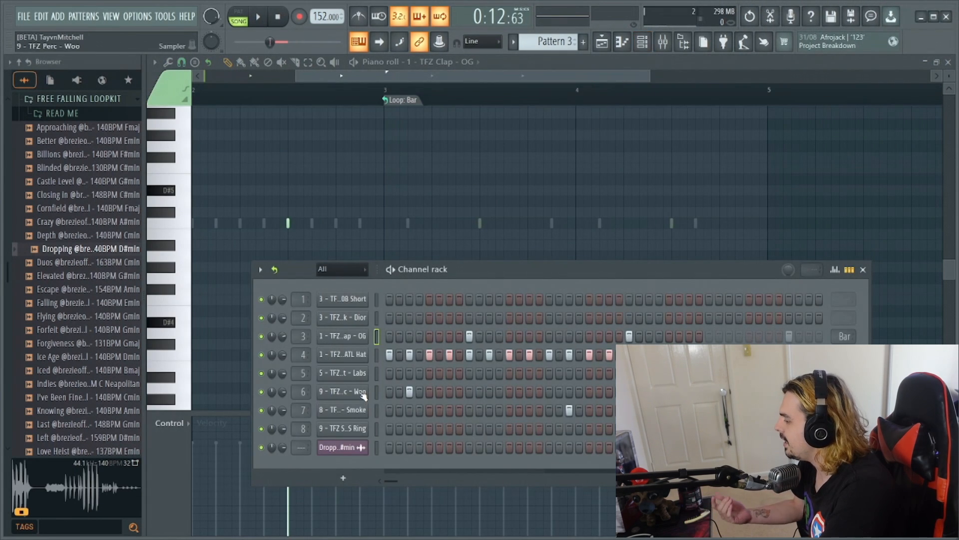
{"action": "right_click", "coordinate": [350, 304]}
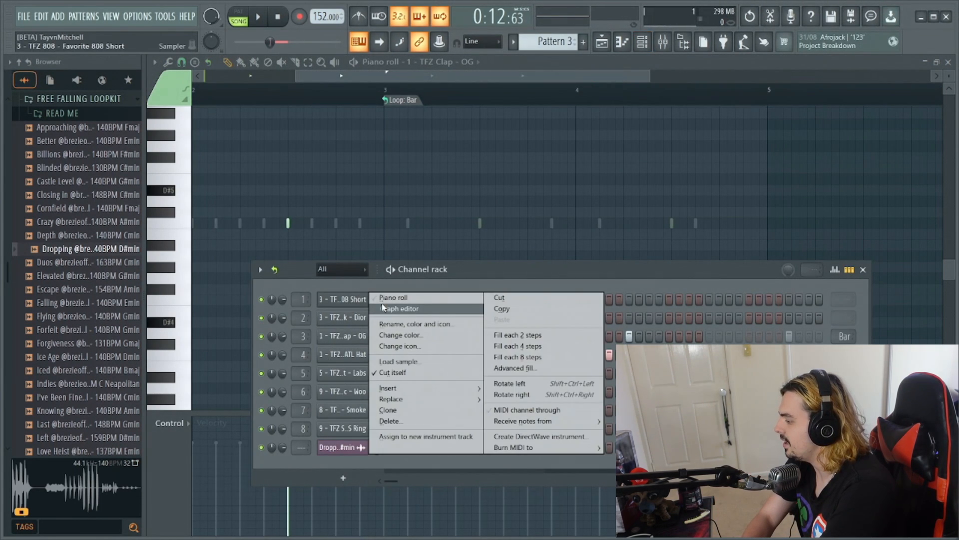
{"action": "left_click", "coordinate": [383, 297]}
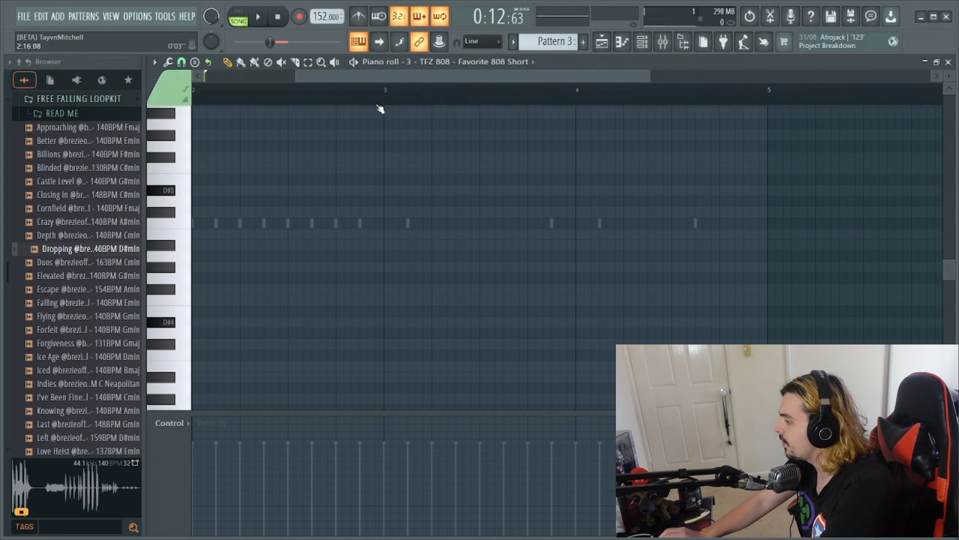
{"action": "left_click_drag", "start_coordinate": [358, 78], "coordinate": [230, 85]}
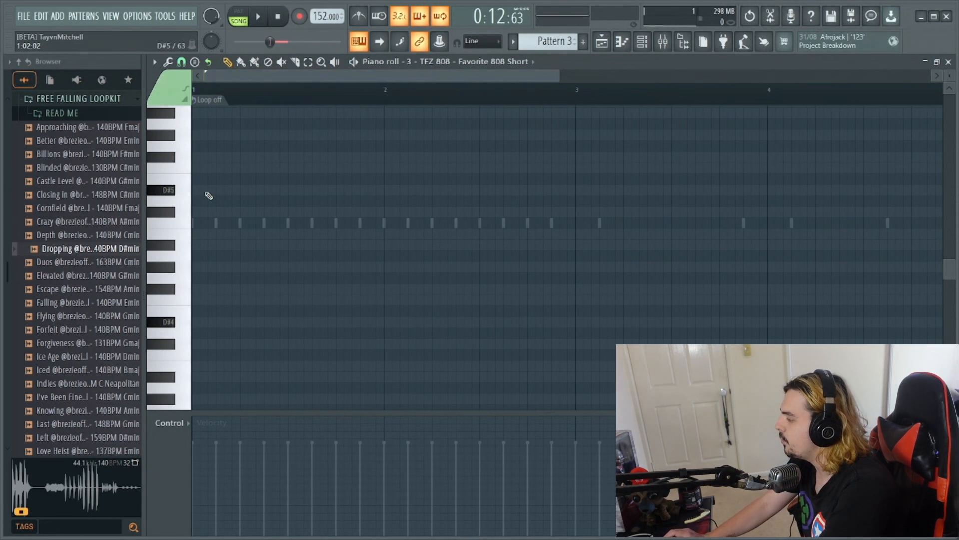
{"action": "left_click", "coordinate": [205, 190]}
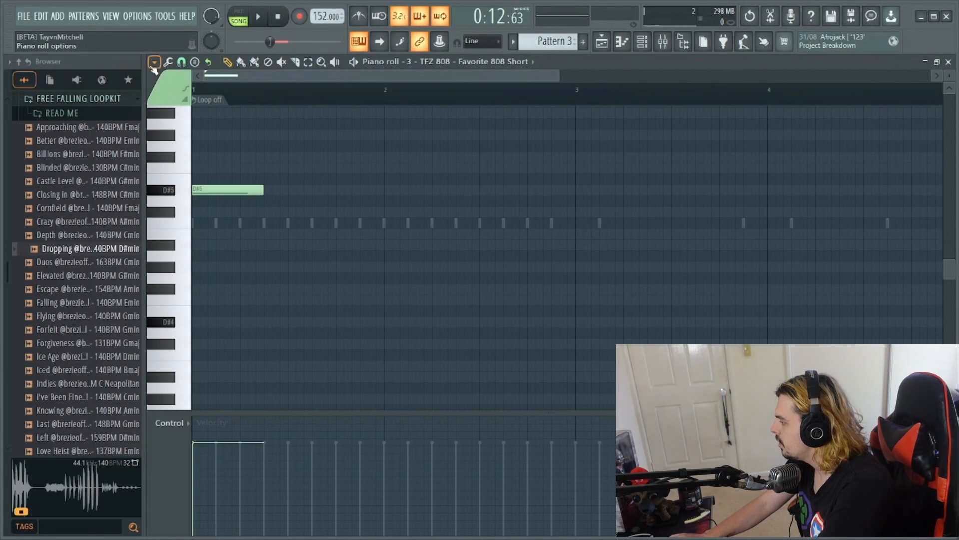
- Set the piano roll snap to Line and add a second D#5 note directly after the first
{"action": "left_click", "coordinate": [154, 63]}
{"action": "mouse_move", "coordinate": [220, 128]}
{"action": "left_click", "coordinate": [283, 146]}
{"action": "left_click_drag", "start_coordinate": [267, 190], "coordinate": [260, 193]}
{"action": "left_click_drag", "start_coordinate": [274, 373], "coordinate": [171, 308]}
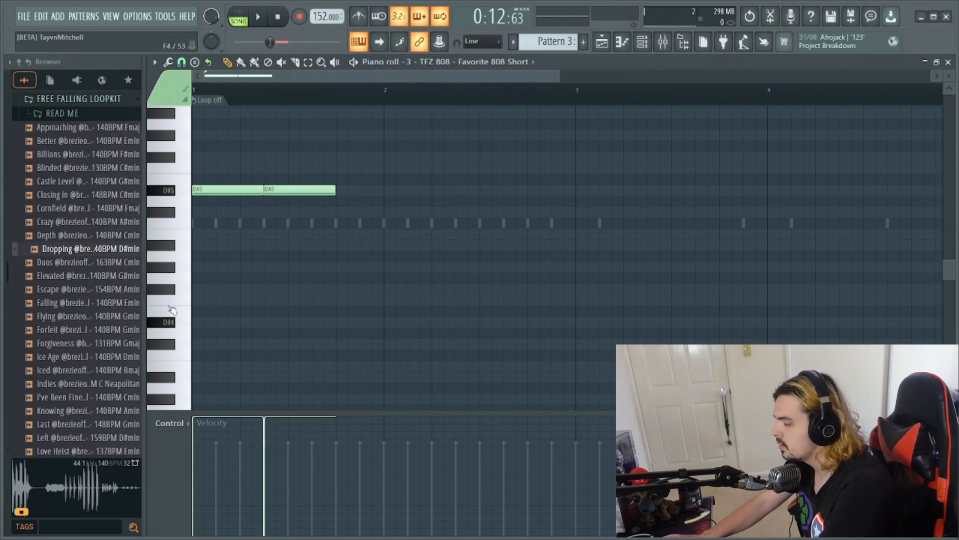
- Add a D#5 808 note on the second beat of bar 2 and preview the line
{"action": "key", "text": "space"}
{"action": "key", "text": "space"}
{"action": "left_click", "coordinate": [436, 190]}
{"action": "key", "text": "space"}
{"action": "left_click_drag", "start_coordinate": [390, 76], "coordinate": [488, 76]}
{"action": "key", "text": "space"}
{"action": "key", "text": "space"}
- Fill the start of bar 3 with three consecutive D#5 808 notes, keeping the first one short
{"action": "left_click", "coordinate": [373, 191]}
{"action": "left_click", "coordinate": [444, 190]}
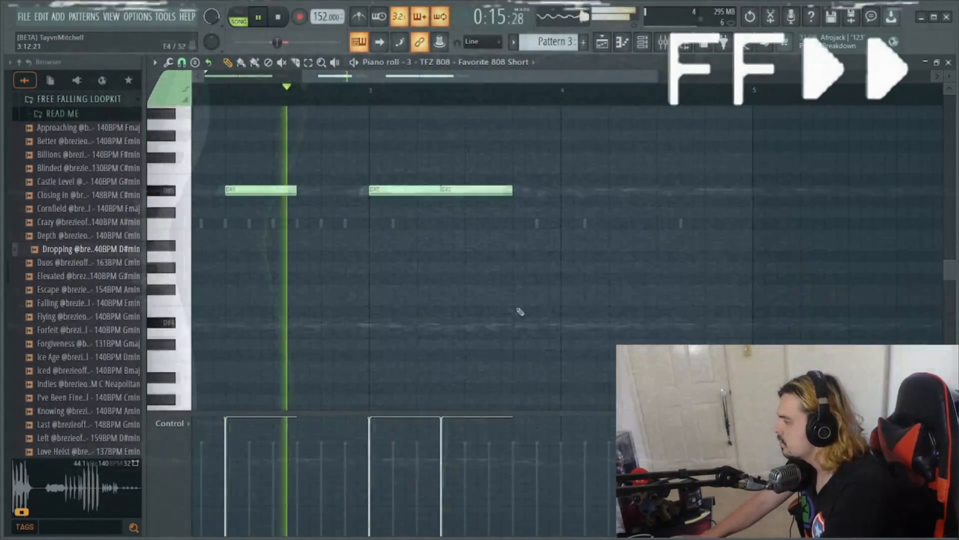
{"action": "left_click_drag", "start_coordinate": [442, 191], "coordinate": [400, 195]}
{"action": "left_click", "coordinate": [400, 190]}
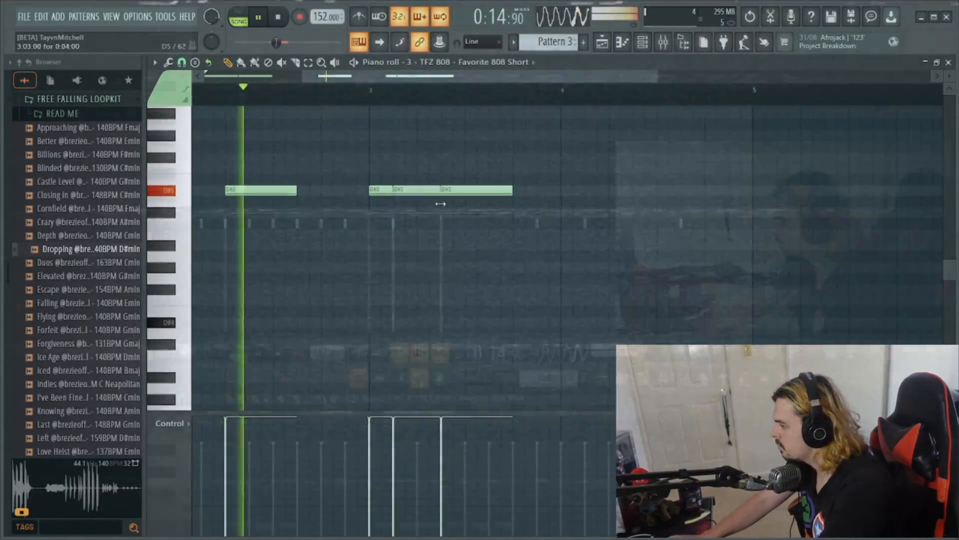
- Complete bar 4 of the 808 line with two consecutive D#5 notes followed by an A#4 note
{"action": "key", "text": "space"}
{"action": "left_click", "coordinate": [475, 190]}
{"action": "key", "text": "space"}
{"action": "mouse_move", "coordinate": [515, 192]}
{"action": "left_mouse_down"}
{"action": "mouse_move", "coordinate": [493, 197]}
{"action": "mouse_move", "coordinate": [635, 211]}
{"action": "mouse_move", "coordinate": [610, 211]}
{"action": "mouse_move", "coordinate": [606, 245]}
{"action": "left_mouse_up"}
{"action": "left_click", "coordinate": [500, 191]}
{"action": "left_click", "coordinate": [570, 211]}
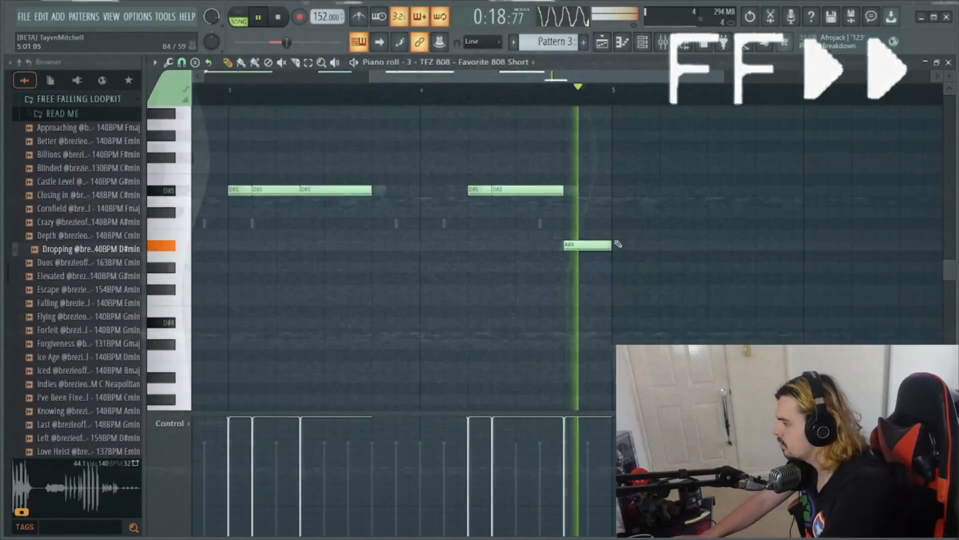
- Copy the 808 notes from Pattern 3 into the Favorite 808 Short piano roll of Pattern 1 and play them
{"action": "key", "text": "F5"}
{"action": "left_click", "coordinate": [642, 42]}
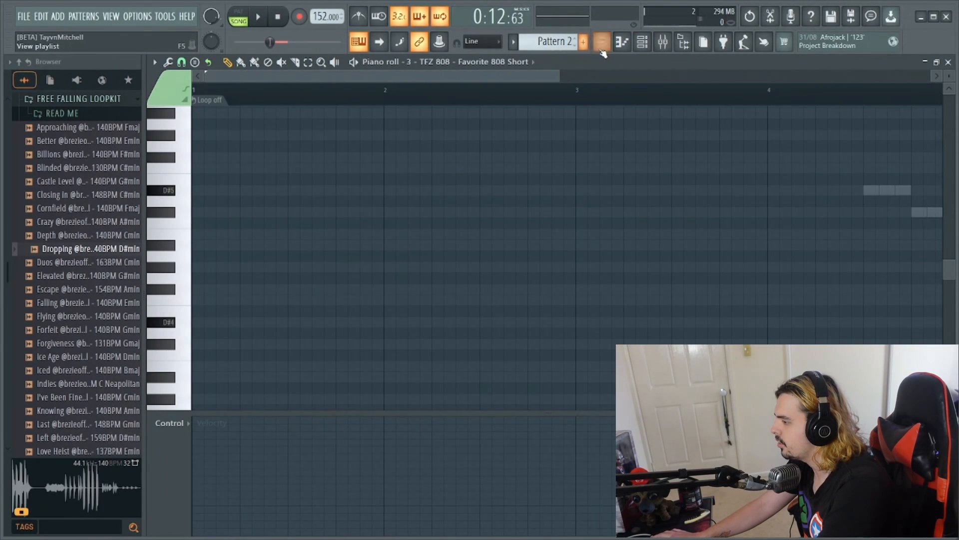
{"action": "left_click", "coordinate": [604, 42]}
{"action": "scroll", "coordinate": [552, 42], "scroll_direction": "up", "scroll_amount": 2}
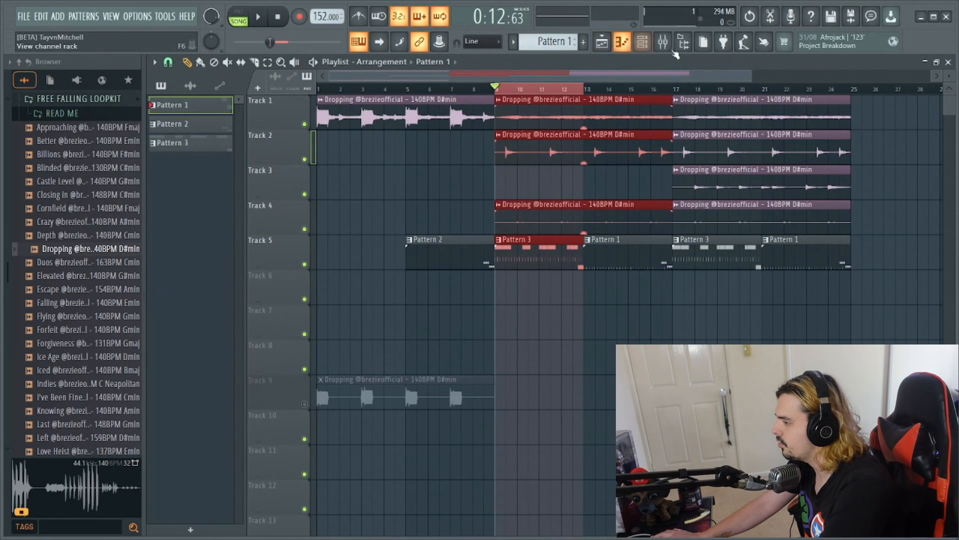
{"action": "left_click", "coordinate": [642, 42]}
{"action": "right_click", "coordinate": [365, 299]}
{"action": "left_click", "coordinate": [388, 298]}
{"action": "right_click", "coordinate": [366, 301]}
{"action": "left_click", "coordinate": [409, 296]}
{"action": "key", "text": "space"}
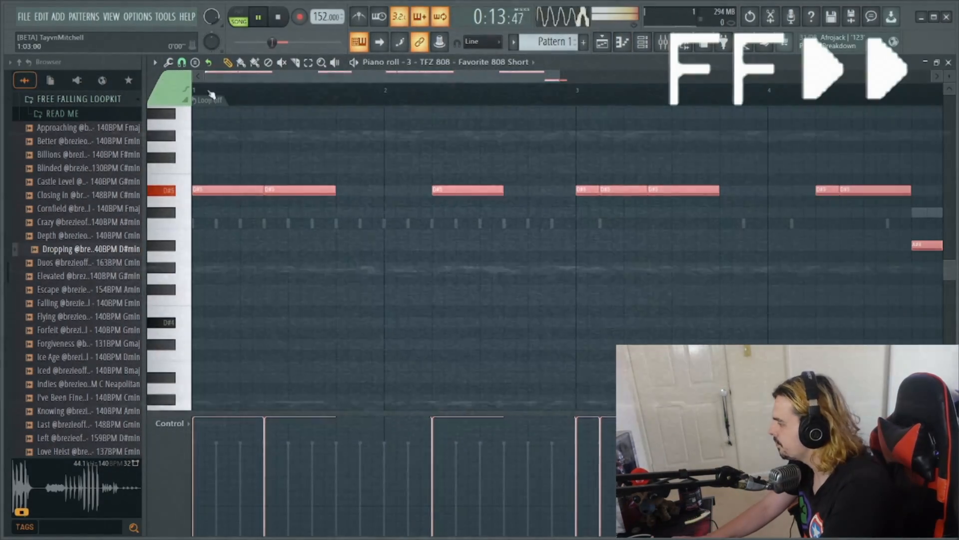
- Deselect the pasted notes and rework the opening of Pattern 1's 808 line into shorter repeated D#5 notes
{"action": "left_click_drag", "start_coordinate": [555, 76], "coordinate": [334, 96]}
{"action": "key", "text": "ctrl+d"}
{"action": "left_click_drag", "start_coordinate": [377, 191], "coordinate": [254, 192]}
{"action": "left_click", "coordinate": [264, 192]}
{"action": "left_click_drag", "start_coordinate": [317, 192], "coordinate": [379, 192]}
- Return to the playlist, extend the playback range to bars 9–17 and play it
{"action": "left_click", "coordinate": [602, 42]}
{"action": "key", "text": "space"}
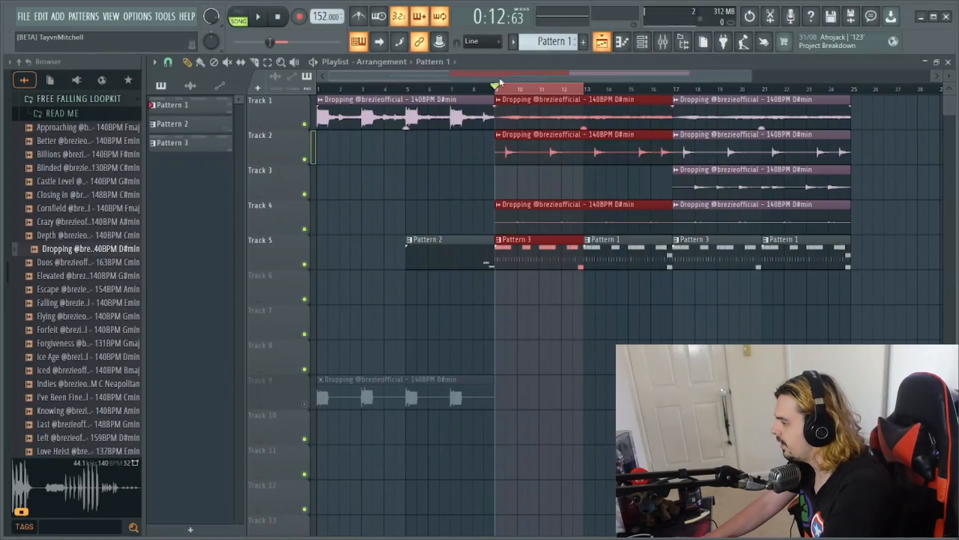
{"action": "left_click_drag", "start_coordinate": [602, 90], "coordinate": [674, 98]}
{"action": "key", "text": "space"}
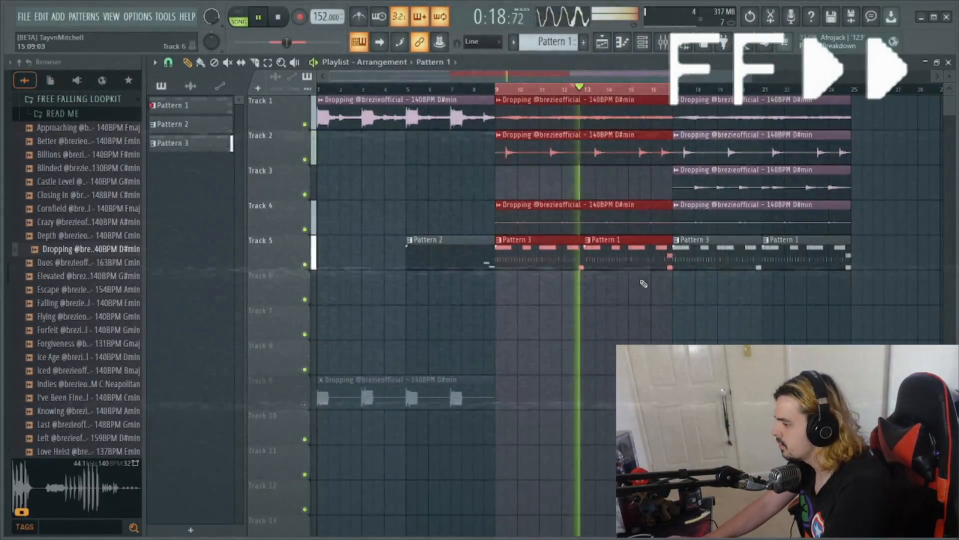
- Change the bar 4 ending of Pattern 1's 808 line to a D#5 note followed by a G#5 note
{"action": "left_click", "coordinate": [622, 42]}
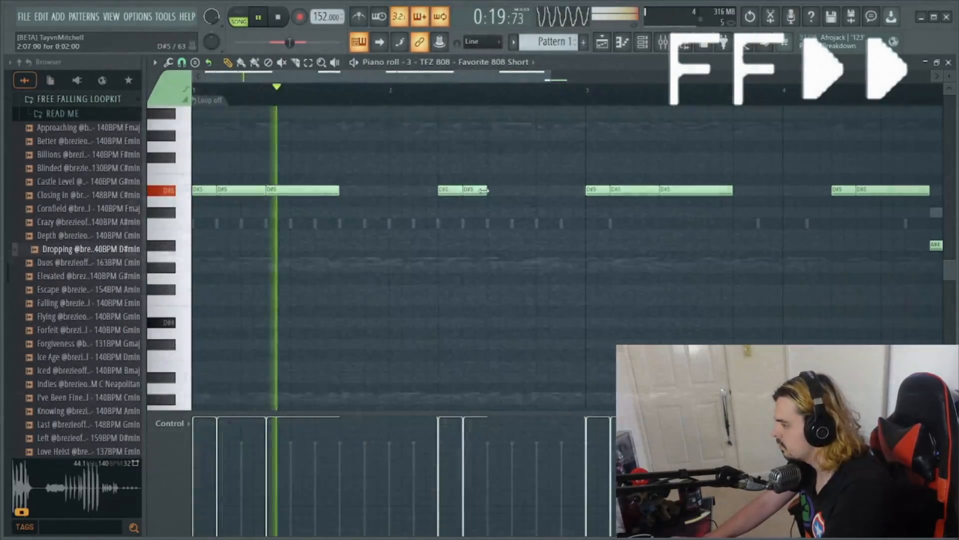
{"action": "left_click_drag", "start_coordinate": [493, 77], "coordinate": [567, 77]}
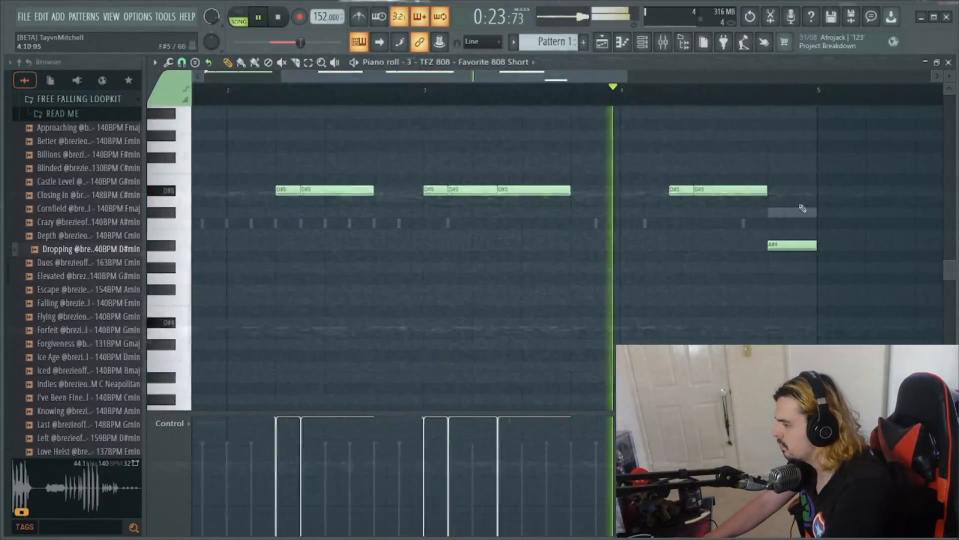
{"action": "key", "text": "space"}
{"action": "scroll", "coordinate": [725, 190], "scroll_direction": "up", "scroll_amount": 1}
{"action": "left_click_drag", "start_coordinate": [783, 275], "coordinate": [793, 171]}
{"action": "key", "text": "space"}
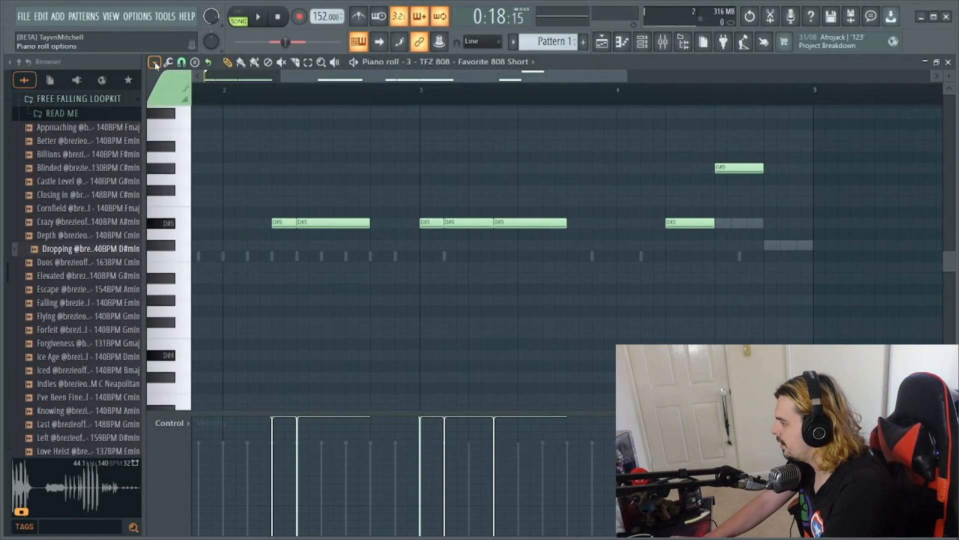
- Set the piano roll snap to 1/3 step and shorten the bar 4 G#5 note to 0:02:08
{"action": "left_click", "coordinate": [154, 62]}
{"action": "mouse_move", "coordinate": [255, 157]}
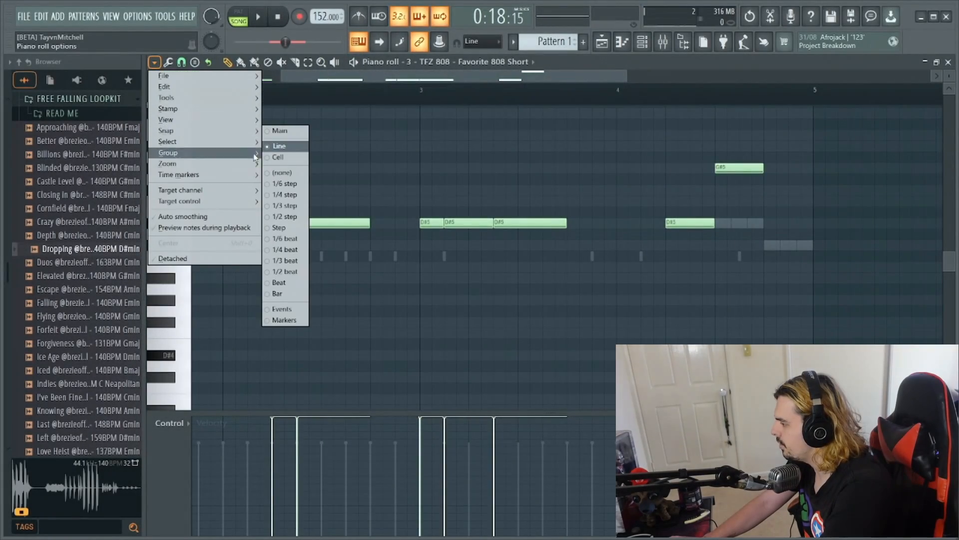
{"action": "left_click", "coordinate": [284, 205]}
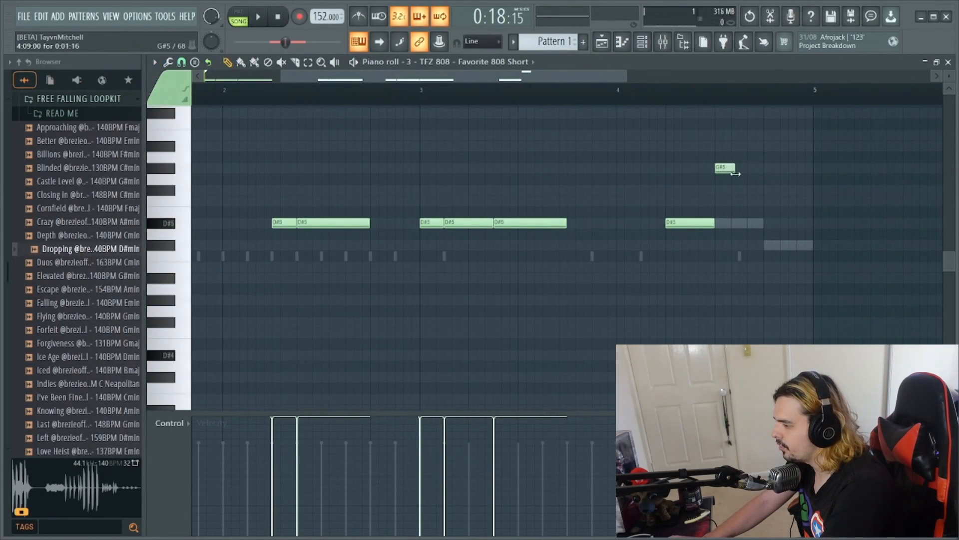
{"action": "left_click", "coordinate": [743, 169]}
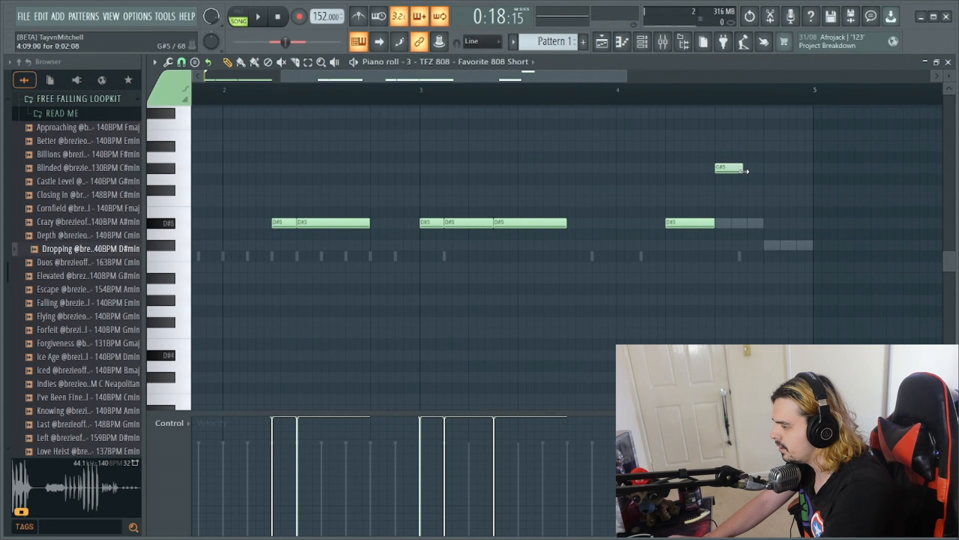
- Add two more short G#5 notes at the end of bar 4 in Pattern 1 and play the arrangement from the playlist
{"action": "left_click", "coordinate": [756, 169]}
{"action": "left_click", "coordinate": [789, 169]}
{"action": "key", "text": "space"}
{"action": "key", "text": "F5"}
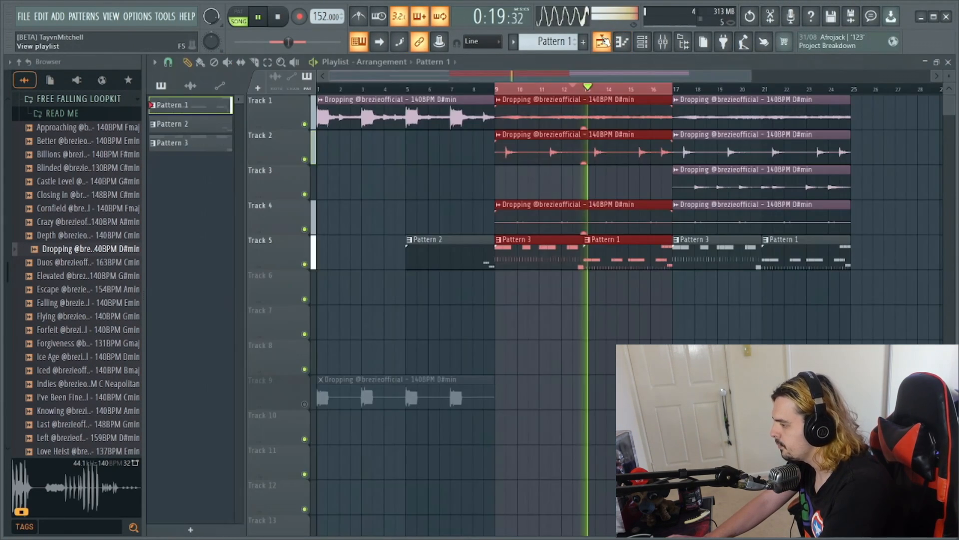
{"action": "key", "text": "space"}
- Make the Pattern 3 clip at bar 17 in the playlist unique
{"action": "double_click", "coordinate": [686, 252]}
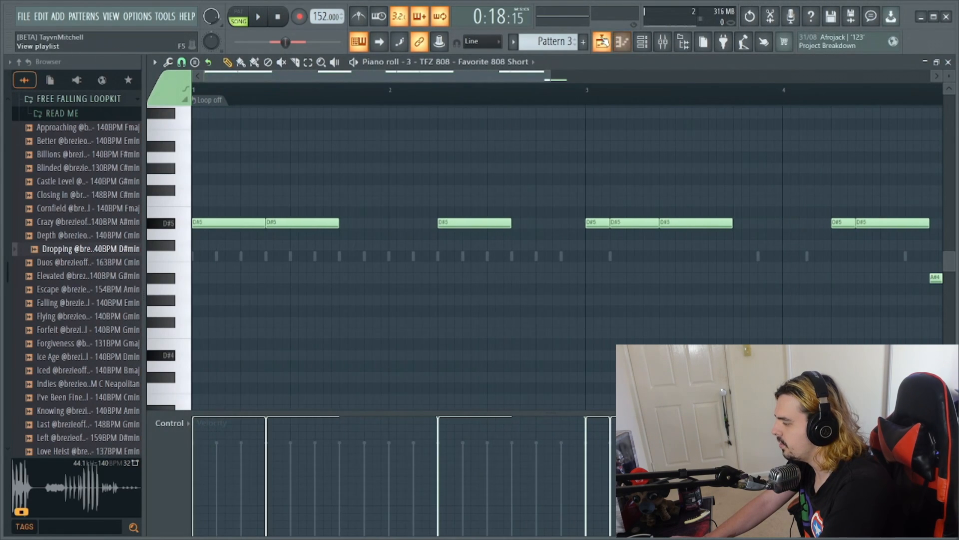
{"action": "left_click", "coordinate": [603, 41]}
{"action": "right_click", "coordinate": [680, 243]}
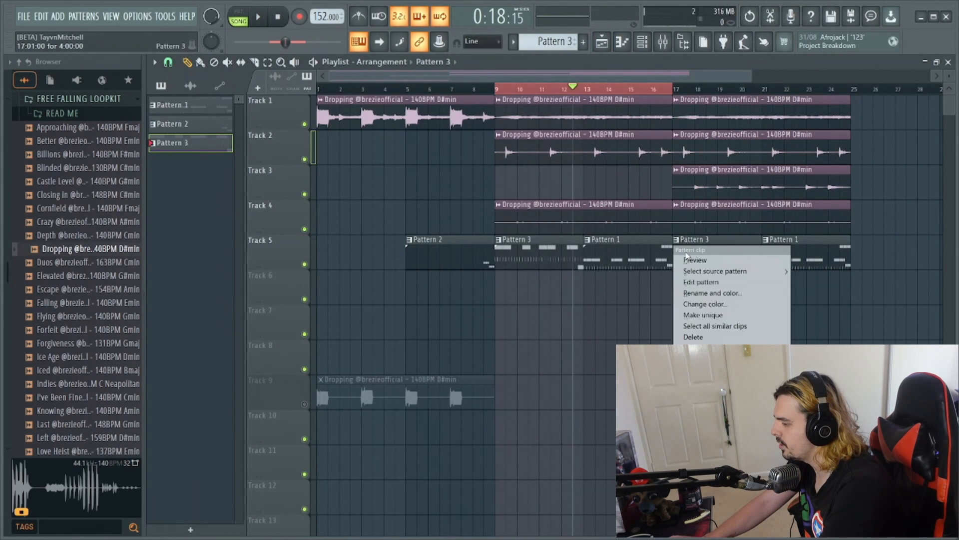
{"action": "left_click", "coordinate": [697, 316]}
- Replace the three bar 3 notes of Pattern 4's 808 line with two consecutive D#5 notes of length 0:06:00 and play it
{"action": "double_click", "coordinate": [680, 243]}
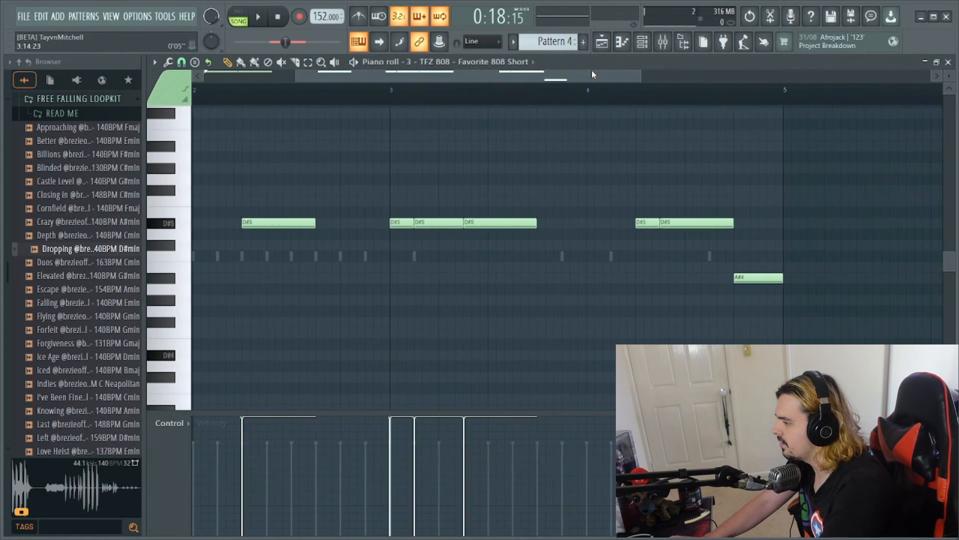
{"action": "left_click_drag", "start_coordinate": [593, 75], "coordinate": [500, 78]}
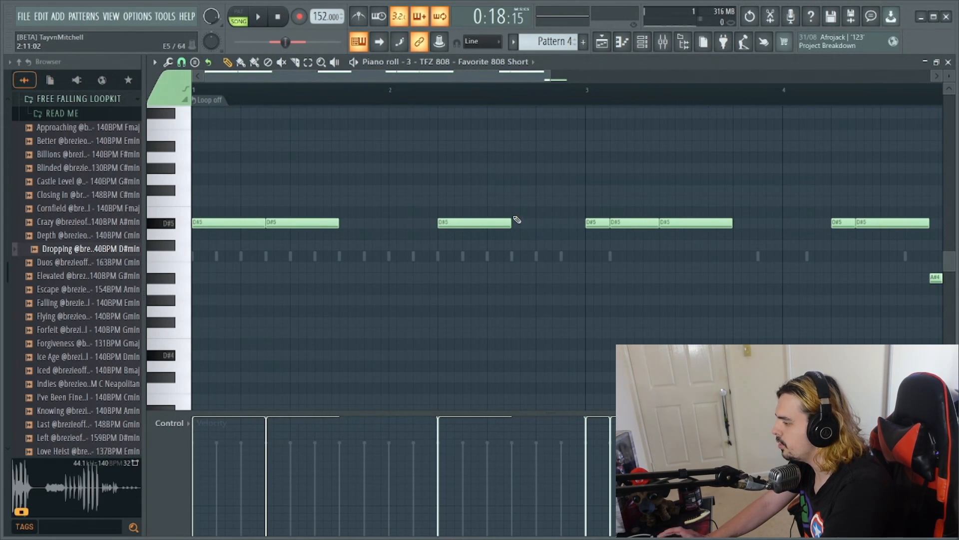
{"action": "right_click", "coordinate": [667, 223]}
{"action": "right_click", "coordinate": [632, 222]}
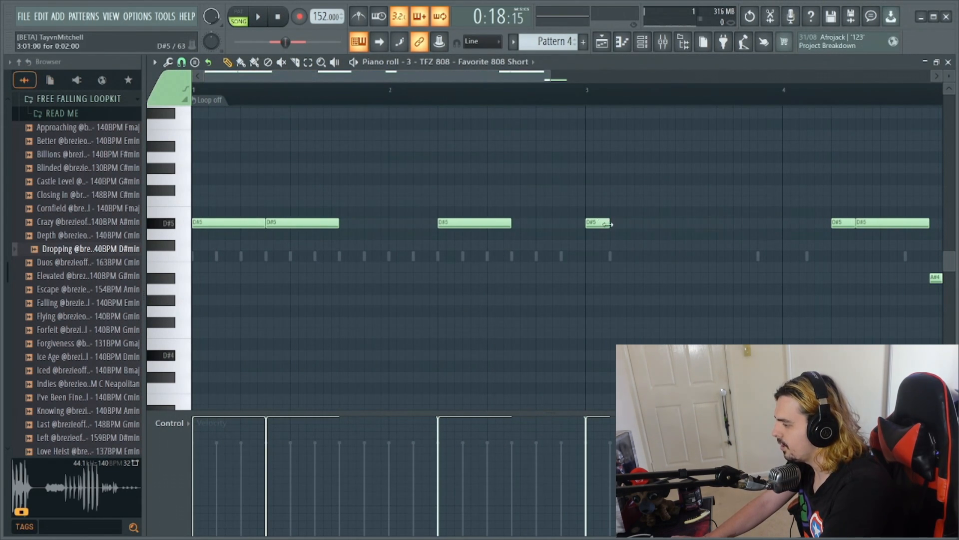
{"action": "right_click", "coordinate": [651, 228]}
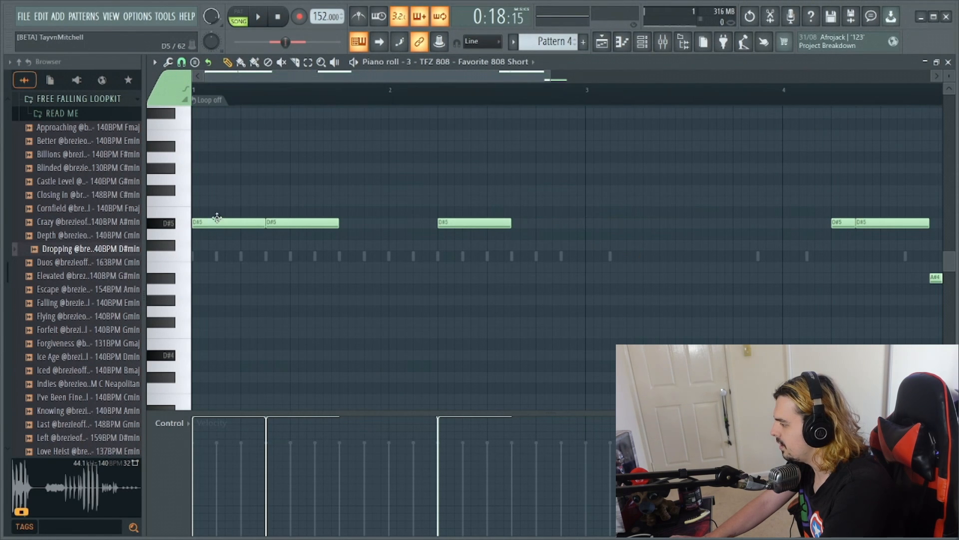
{"action": "left_click", "coordinate": [588, 223]}
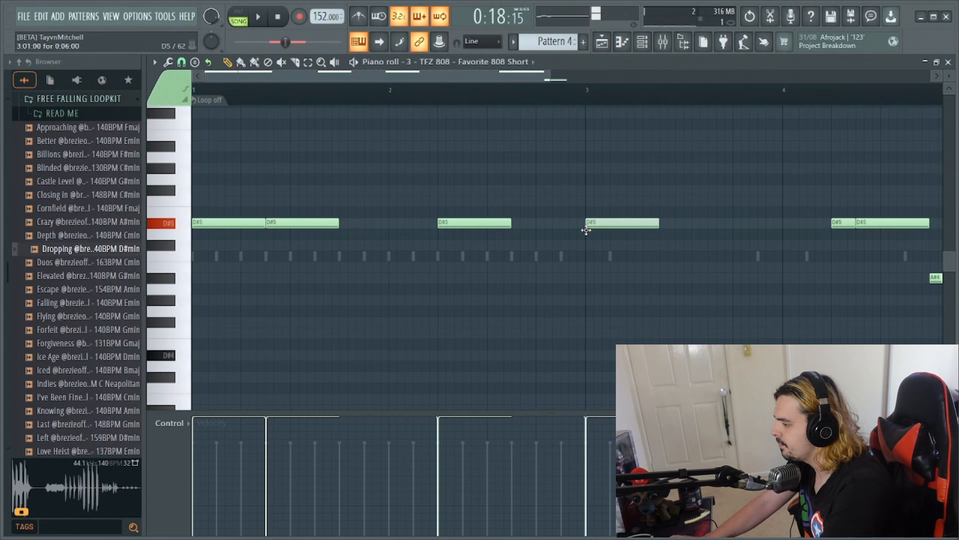
{"action": "left_click", "coordinate": [665, 224]}
{"action": "key", "text": "space"}
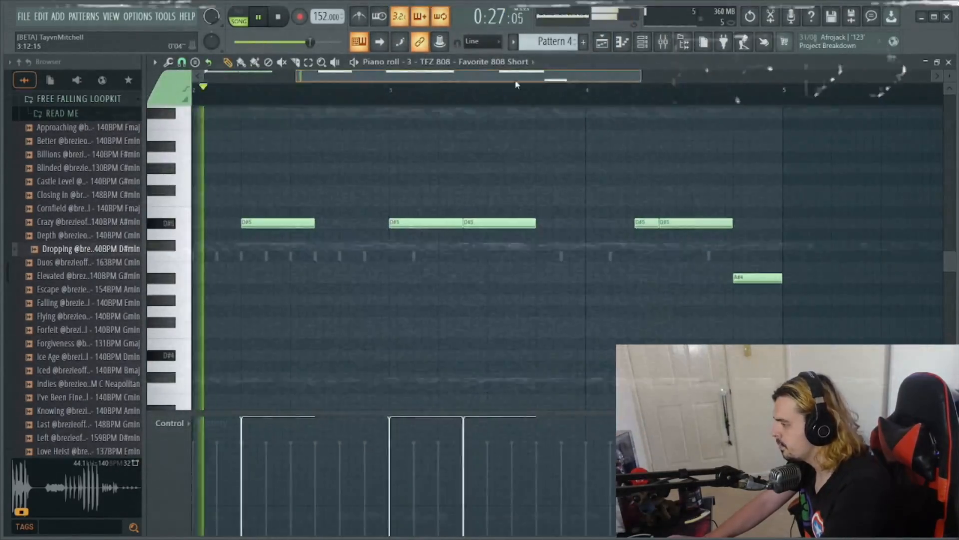
- Raise the last note of bar 4 in Pattern 4's 808 line to G#5 and return to the playlist
{"action": "left_click_drag", "start_coordinate": [517, 83], "coordinate": [652, 120]}
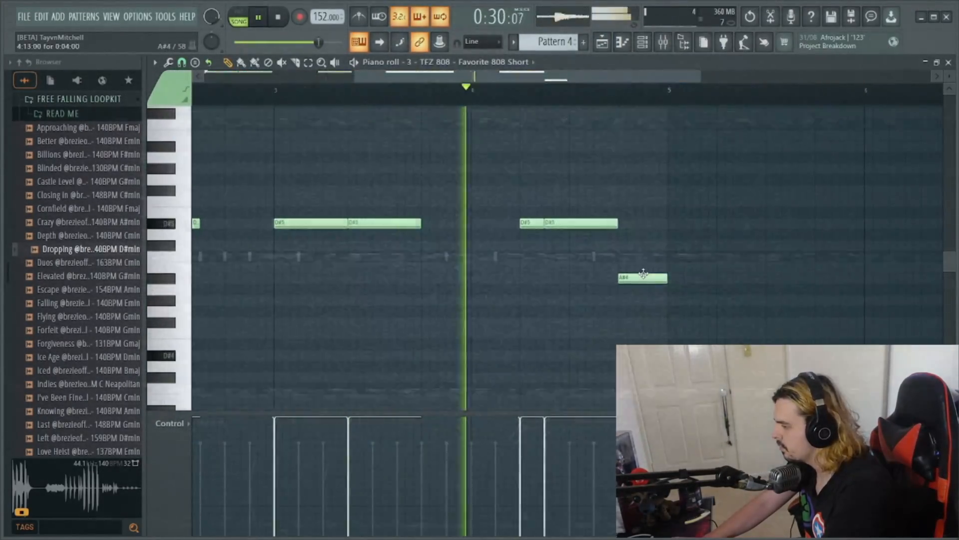
{"action": "left_click_drag", "start_coordinate": [642, 275], "coordinate": [647, 159]}
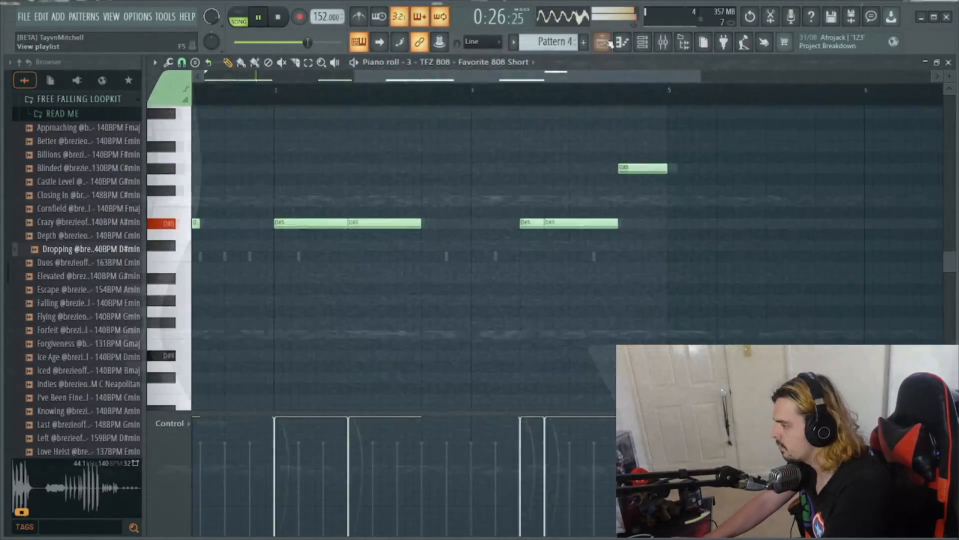
{"action": "key", "text": "F5"}
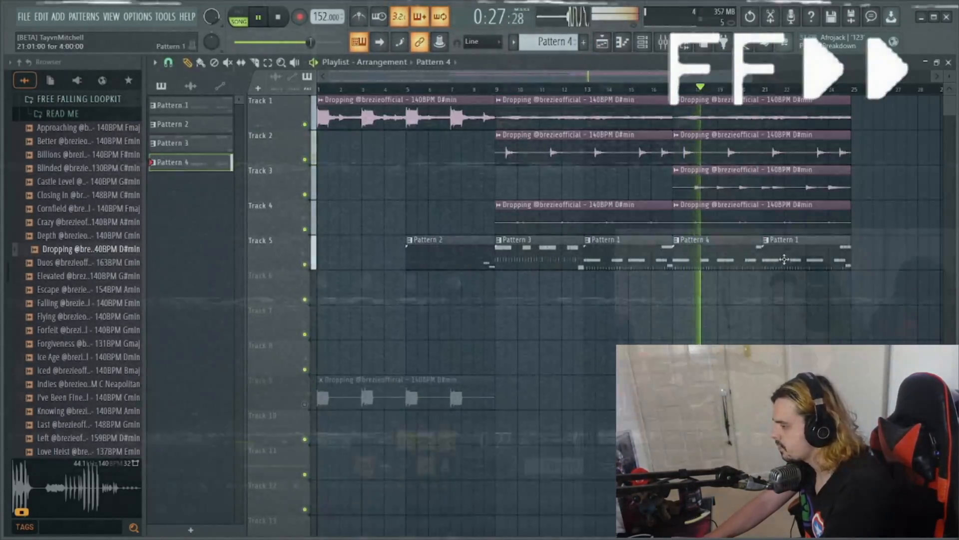
- Make the Pattern 1 clip at bar 21 unique and lower the 808 note at the end of its second bar to A#4
{"action": "left_click", "coordinate": [766, 241]}
{"action": "left_click", "coordinate": [786, 259]}
{"action": "key", "text": "F7"}
{"action": "scroll", "coordinate": [786, 259], "scroll_direction": "down", "scroll_amount": 4, "text": "ctrl"}
{"action": "left_click_drag", "start_coordinate": [523, 82], "coordinate": [300, 83]}
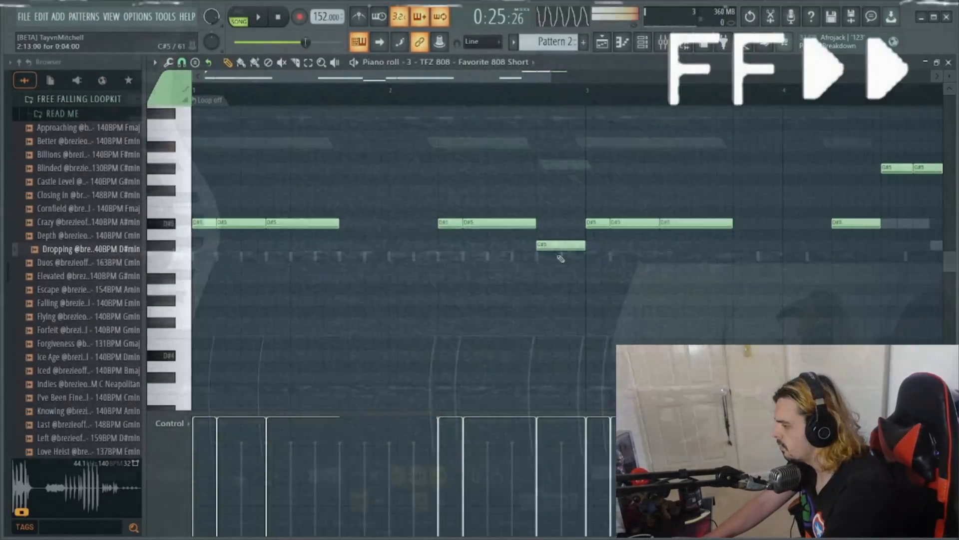
{"action": "left_click_drag", "start_coordinate": [550, 243], "coordinate": [551, 273]}
{"action": "key", "text": "space"}
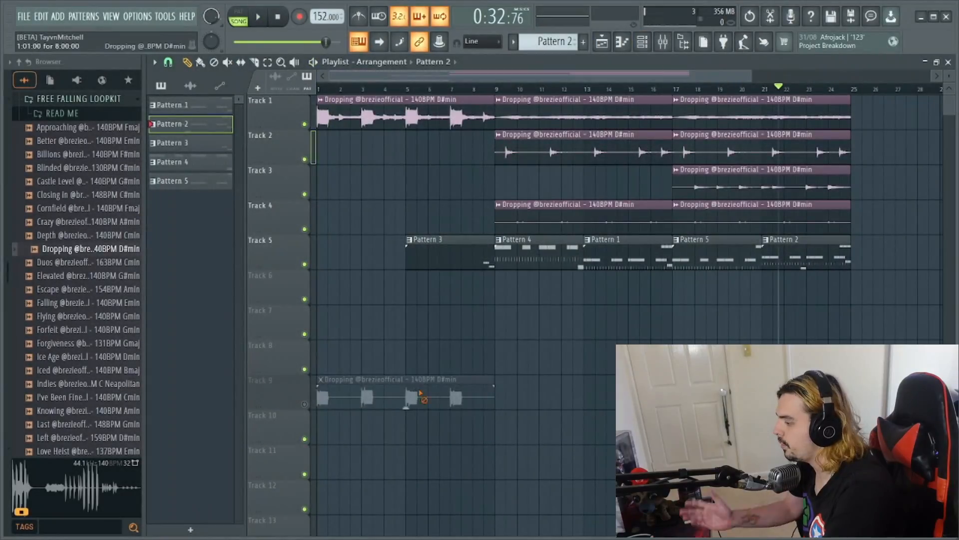
- Delete the muted Dropping clip from Track 9 and place the playhead at bar 17
{"action": "right_click", "coordinate": [420, 397]}
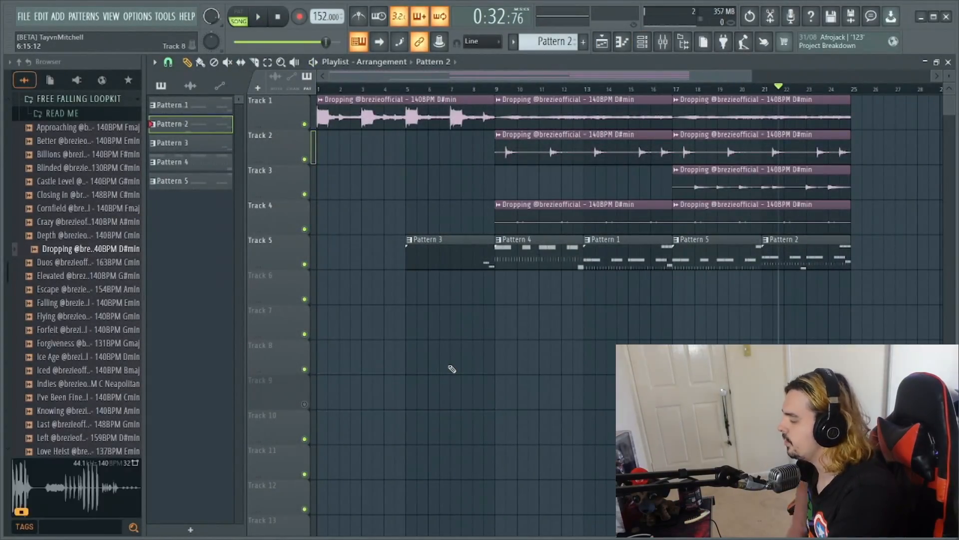
{"action": "left_click", "coordinate": [674, 89]}
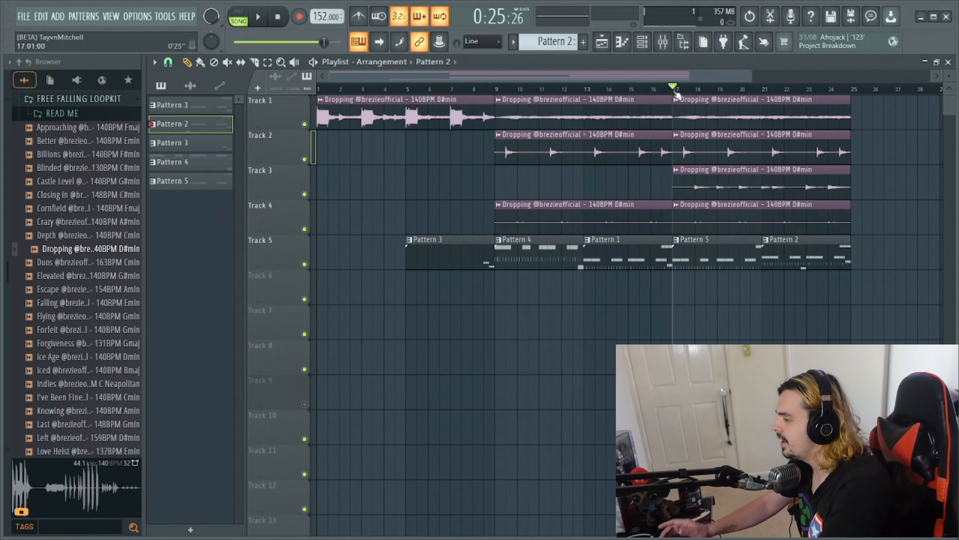
- Open the TFZ Kick - Dior channel of the bar 17 clip's Pattern 5 in the piano roll and play its start
{"action": "double_click", "coordinate": [714, 257]}
{"action": "left_click", "coordinate": [642, 42]}
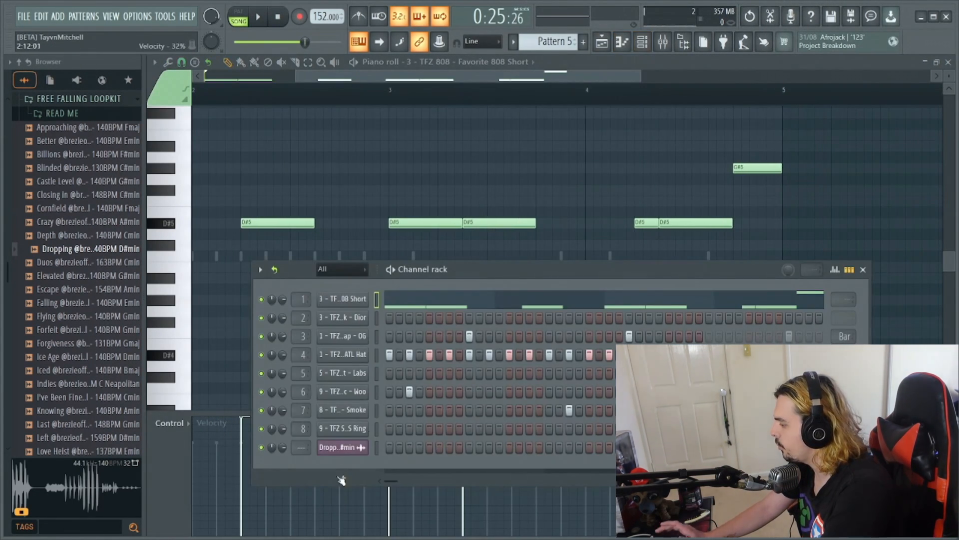
{"action": "right_click", "coordinate": [358, 320]}
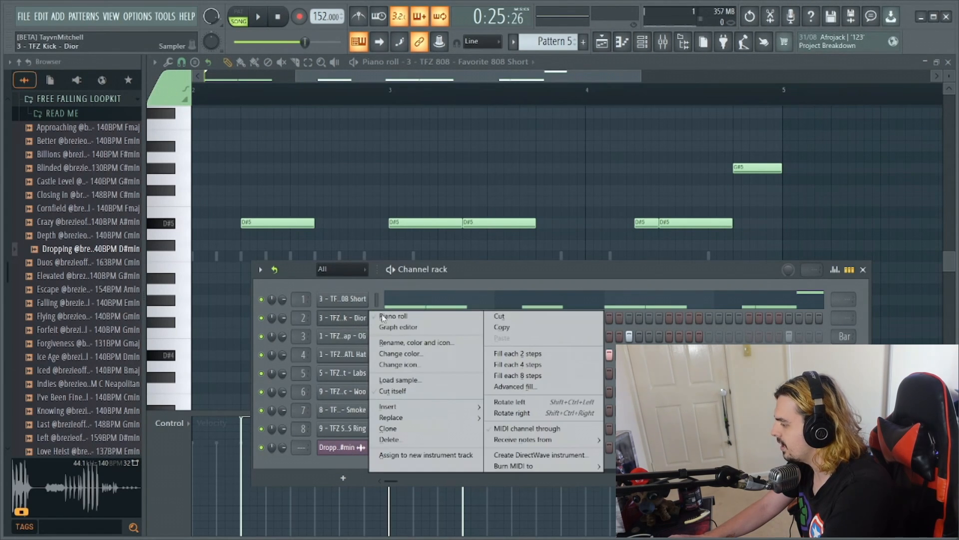
{"action": "left_click", "coordinate": [384, 317]}
{"action": "left_click_drag", "start_coordinate": [452, 78], "coordinate": [350, 79]}
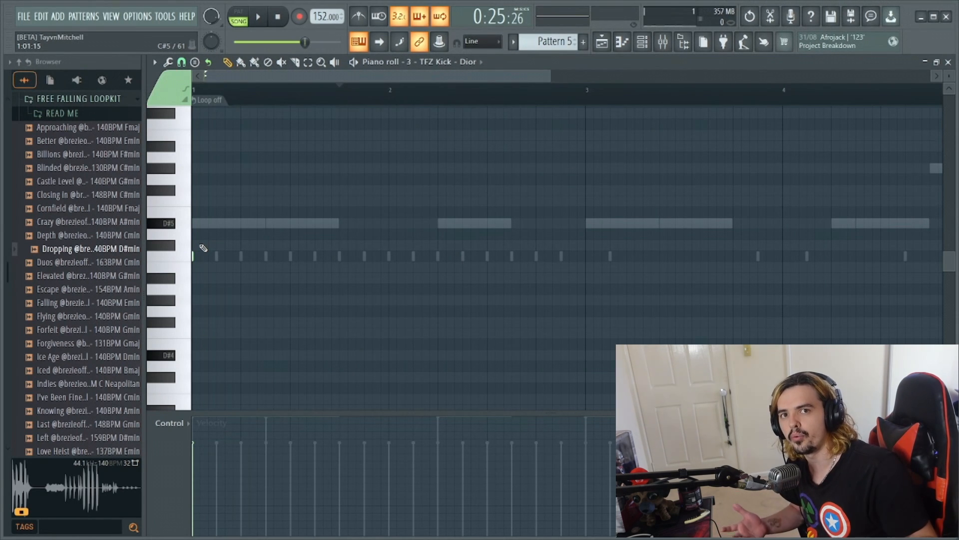
{"action": "key", "text": "space"}
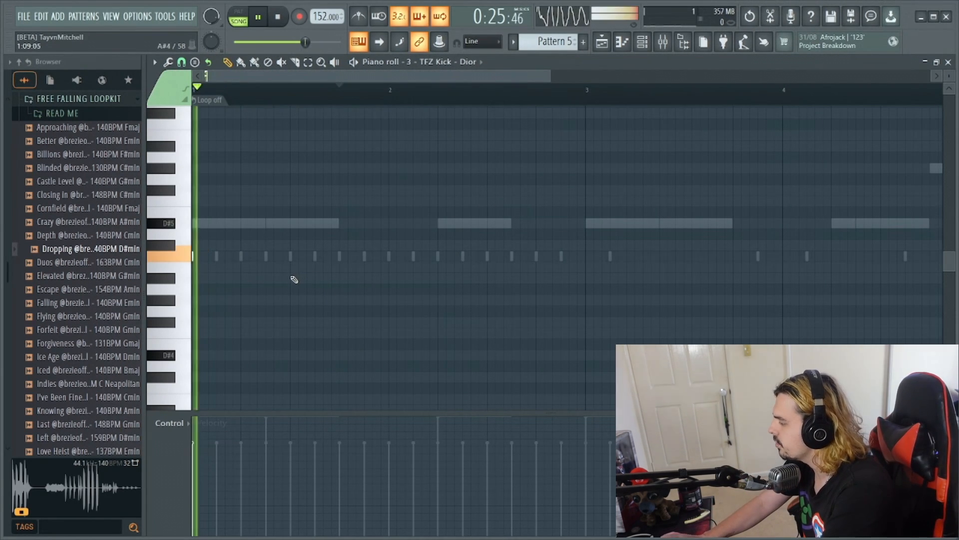
{"action": "key", "text": "space"}
- Add a short C5 kick under the second 808 note of bar 1, matching the first kick's length, and play it
{"action": "left_click", "coordinate": [269, 256]}
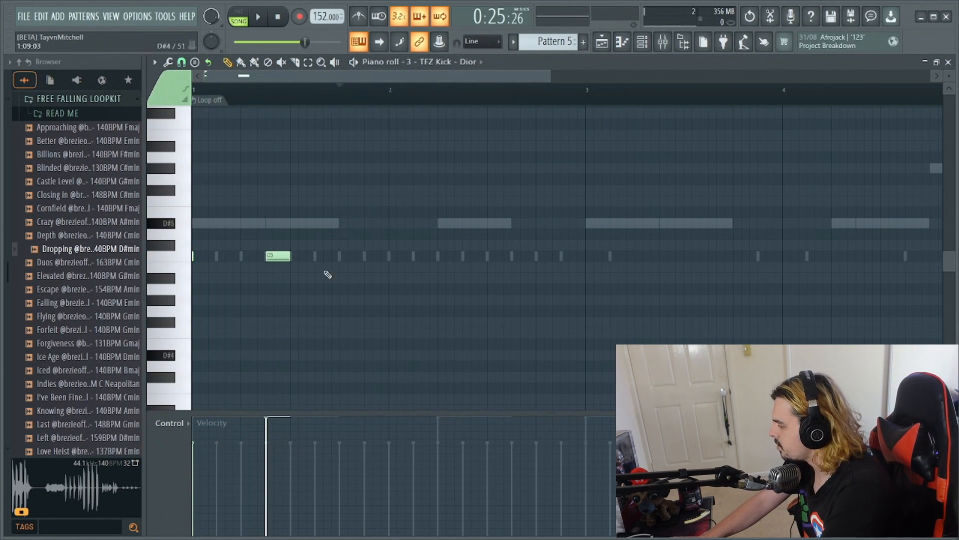
{"action": "right_click", "coordinate": [266, 256]}
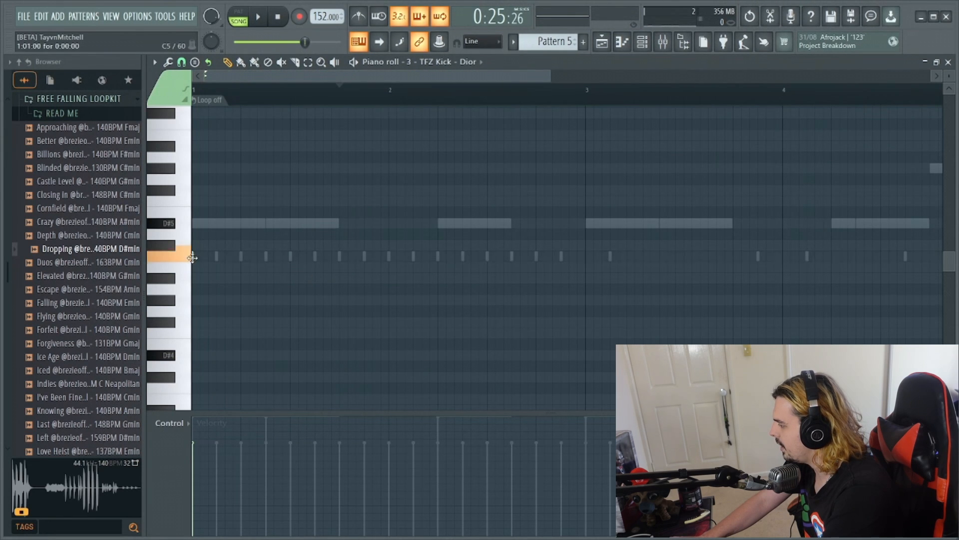
{"action": "left_click", "coordinate": [267, 257]}
{"action": "key", "text": "space"}
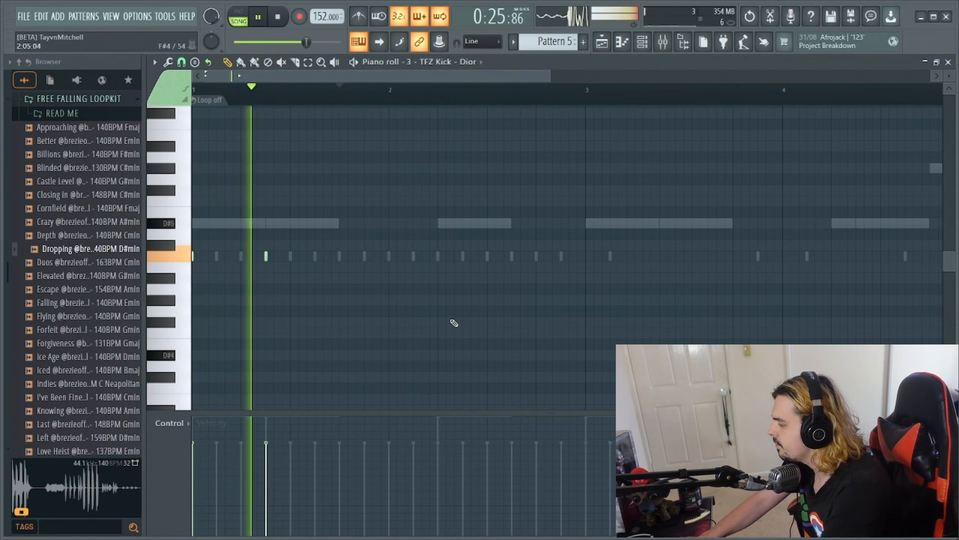
- Add C5 kicks under both bar 3 808 notes and at steps 5 and 13 of bar 4 in Pattern 5
{"action": "left_click", "coordinate": [587, 256]}
{"action": "left_click", "coordinate": [660, 257]}
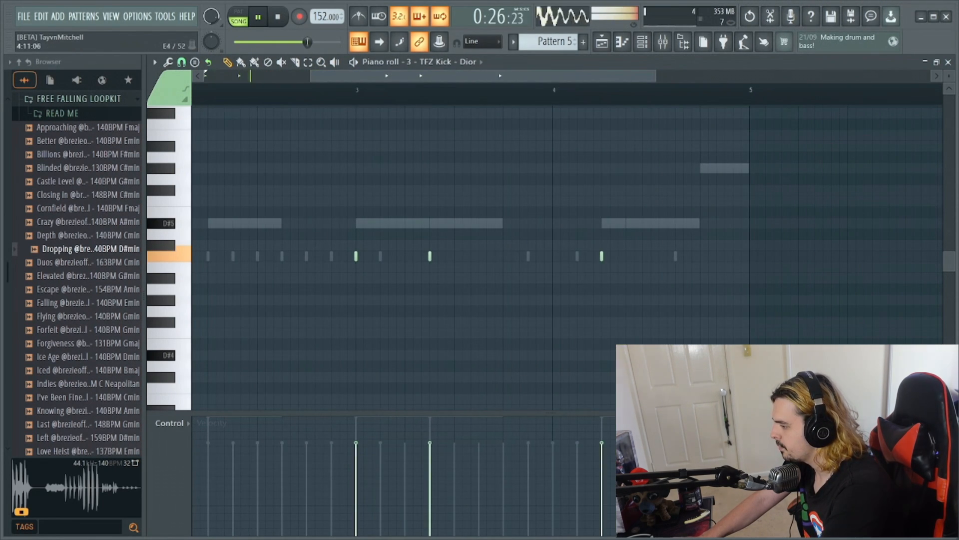
{"action": "left_click", "coordinate": [701, 258]}
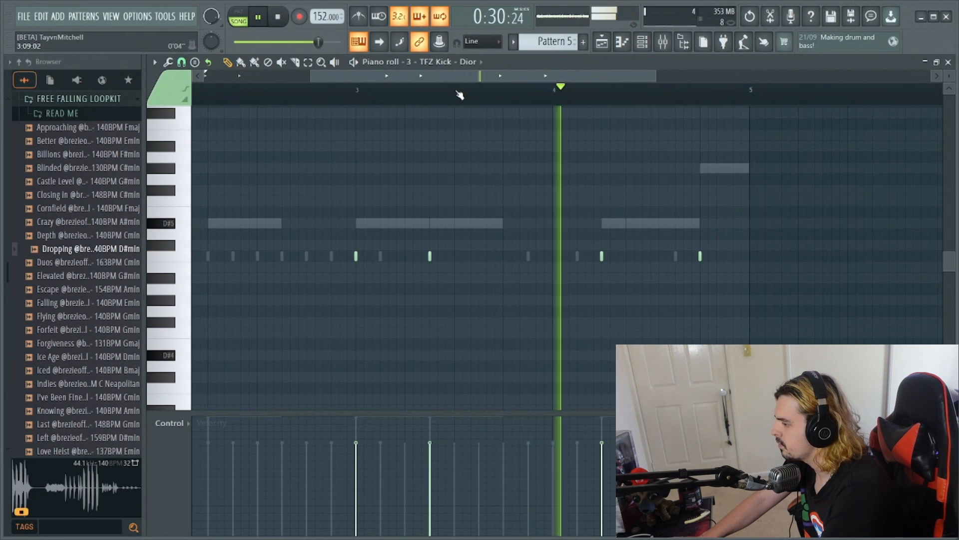
{"action": "key", "text": "space"}
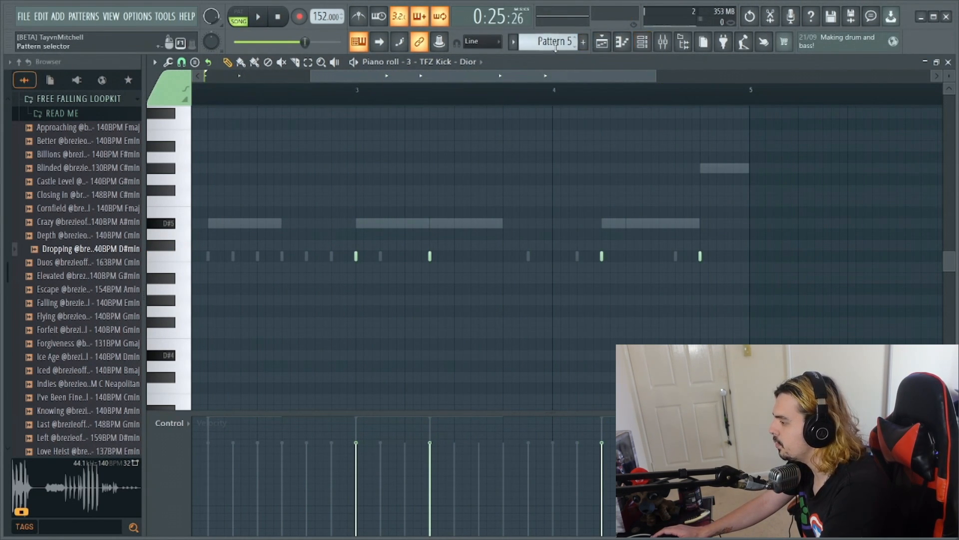
- Open the TFZ Kick - Dior channel of the bar 21 clip's Pattern 2 in the piano roll and play from its start
{"action": "scroll", "coordinate": [555, 47], "scroll_direction": "down", "scroll_amount": 1}
{"action": "left_click", "coordinate": [643, 49]}
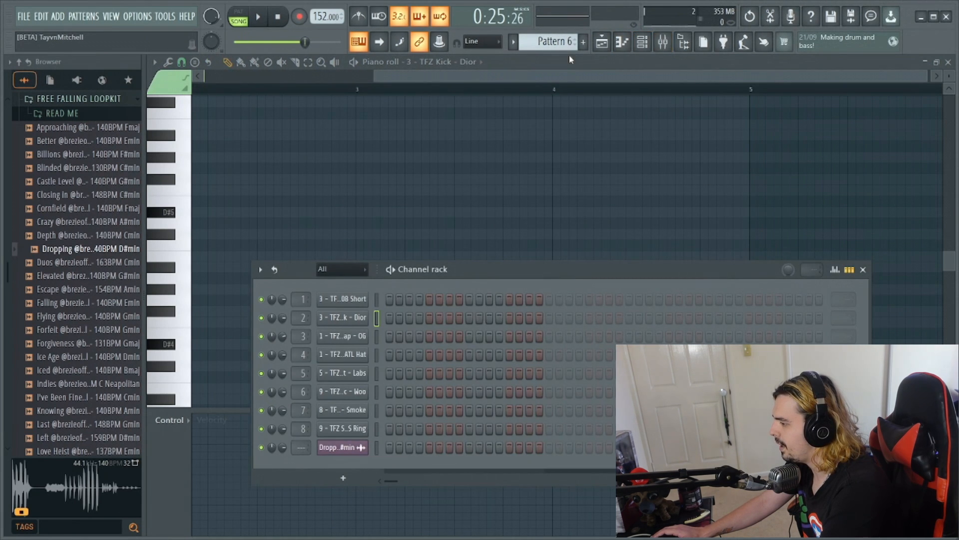
{"action": "left_click", "coordinate": [602, 42]}
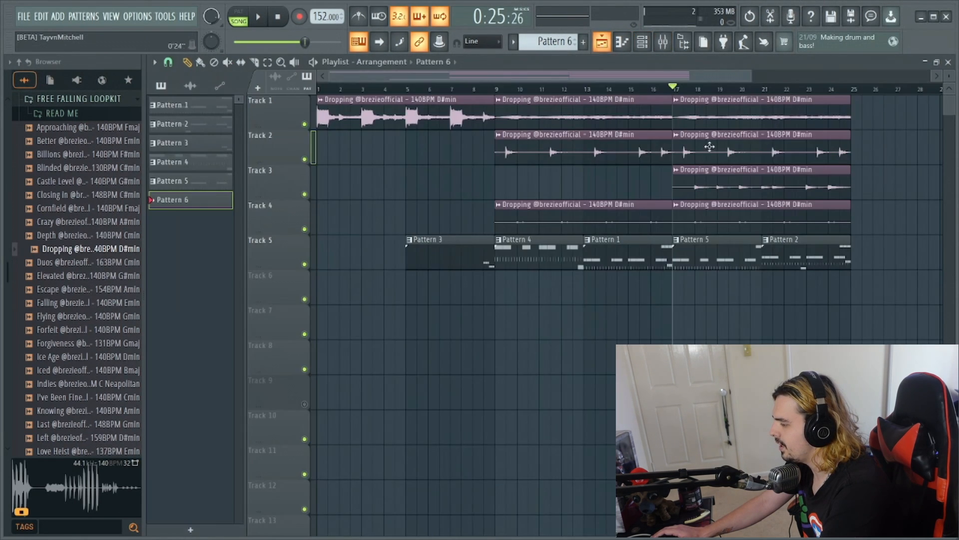
{"action": "double_click", "coordinate": [798, 239]}
{"action": "left_click", "coordinate": [645, 49]}
{"action": "right_click", "coordinate": [357, 322]}
{"action": "left_click", "coordinate": [395, 316]}
{"action": "left_click_drag", "start_coordinate": [451, 76], "coordinate": [355, 77]}
{"action": "left_click", "coordinate": [194, 90]}
{"action": "key", "text": "space"}
- Add C5 kicks to Pattern 2 at step 7 of bar 1 and steps 5 and 7 of bar 2 during playback
{"action": "key", "text": "space"}
{"action": "left_click", "coordinate": [266, 256]}
{"action": "key", "text": "space"}
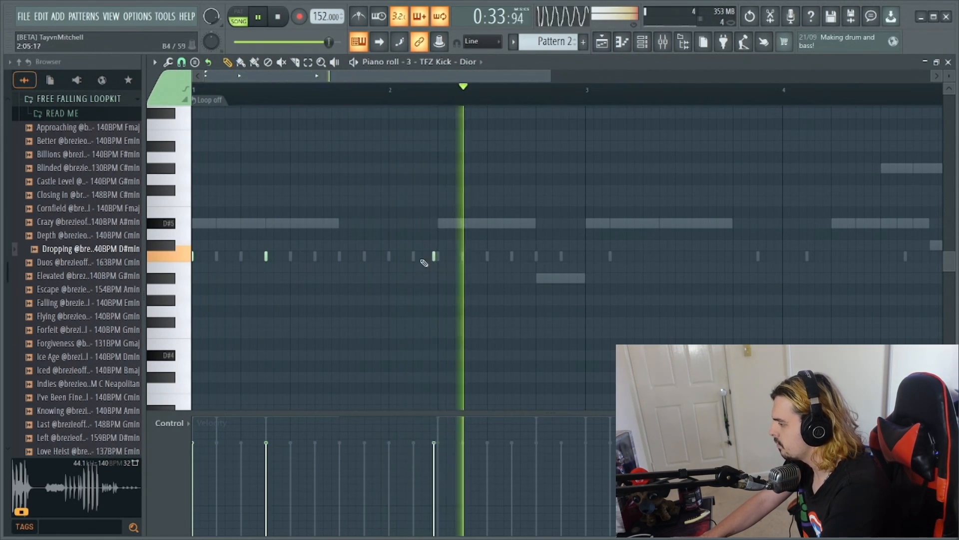
{"action": "left_click", "coordinate": [437, 256]}
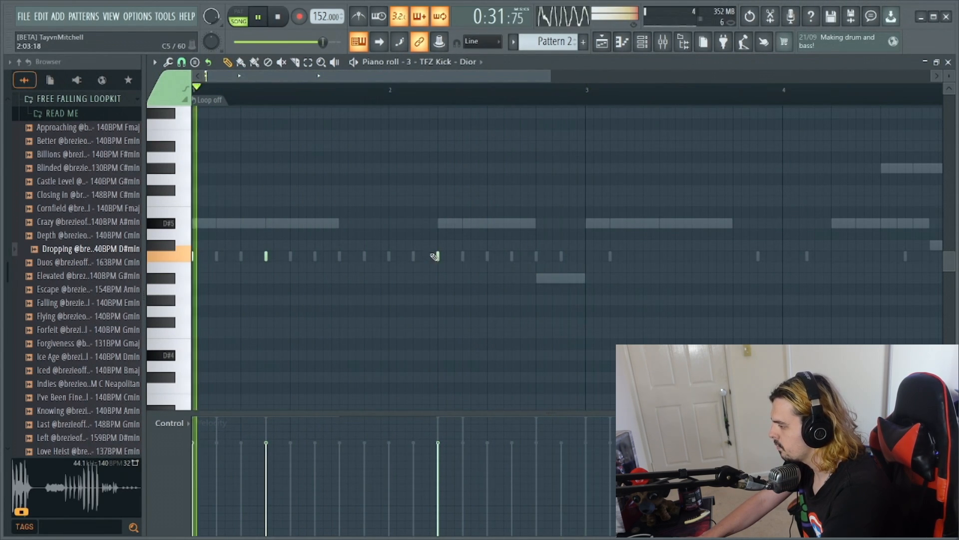
{"action": "left_click", "coordinate": [464, 257]}
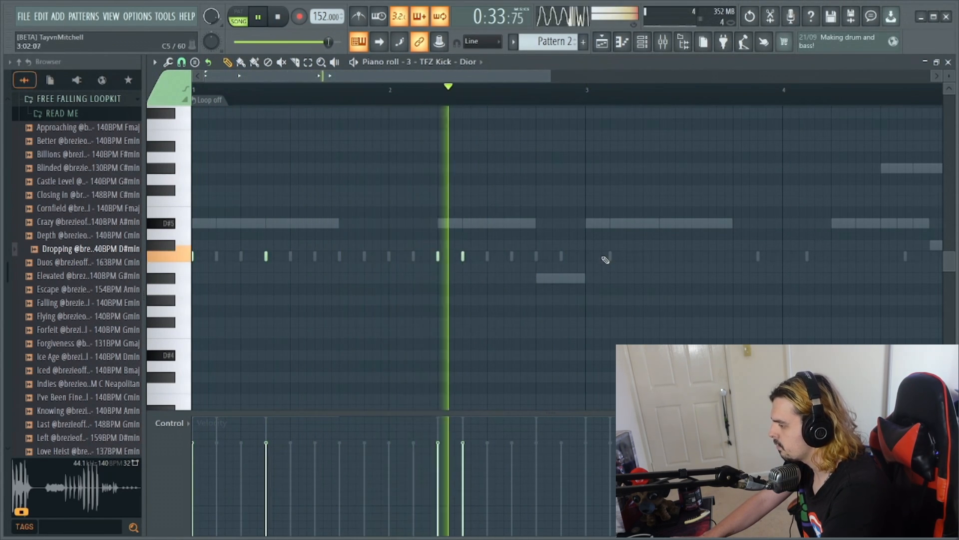
- Add C5 kicks to Pattern 2 at steps 1 and 7 of bar 3 and steps 5, 7 and 9 of bar 4
{"action": "left_click", "coordinate": [586, 256]}
{"action": "left_click", "coordinate": [659, 256]}
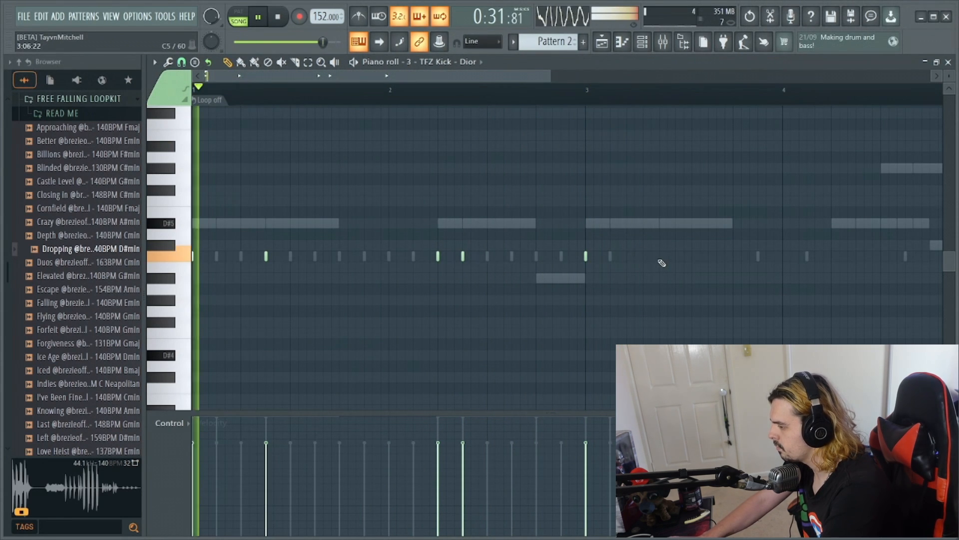
{"action": "left_click_drag", "start_coordinate": [497, 76], "coordinate": [575, 76]}
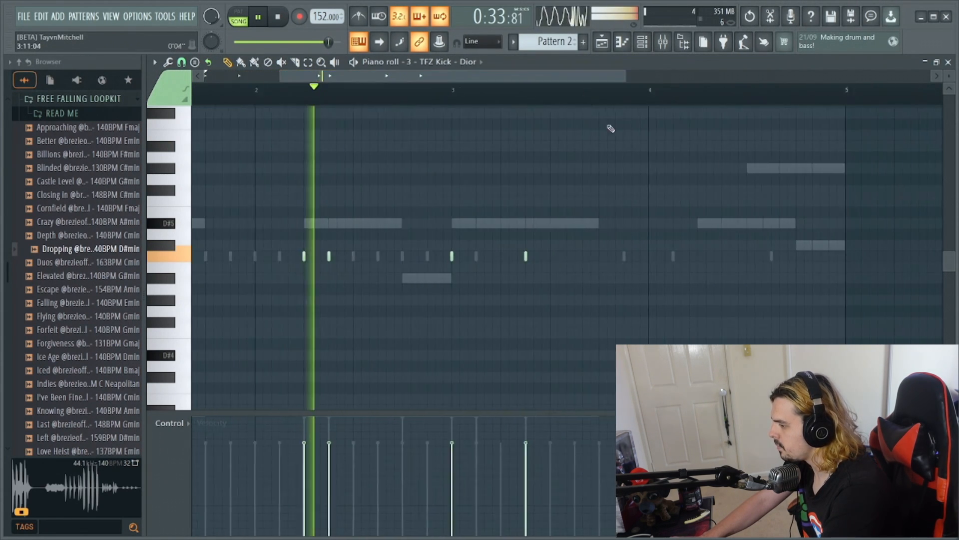
{"action": "left_click", "coordinate": [668, 256]}
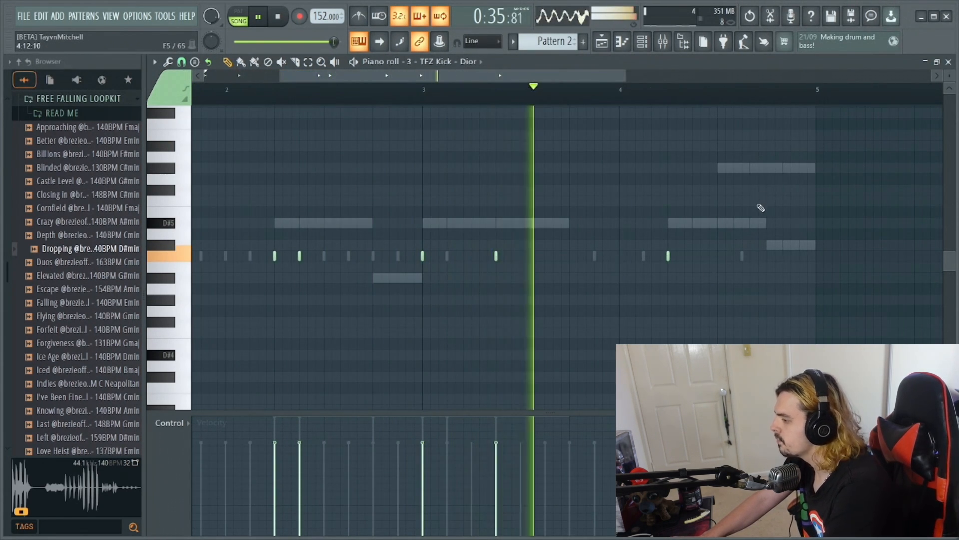
{"action": "key", "text": "space"}
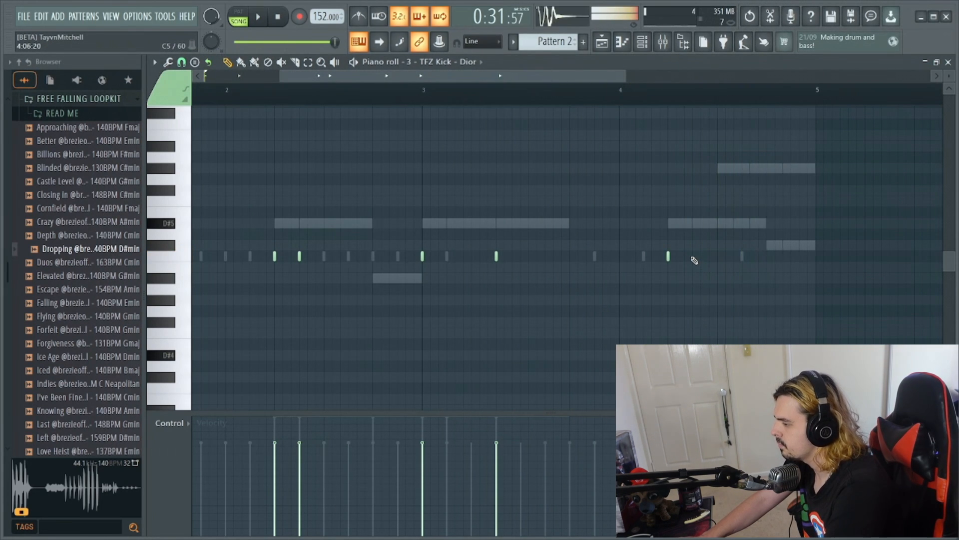
{"action": "left_click", "coordinate": [718, 256]}
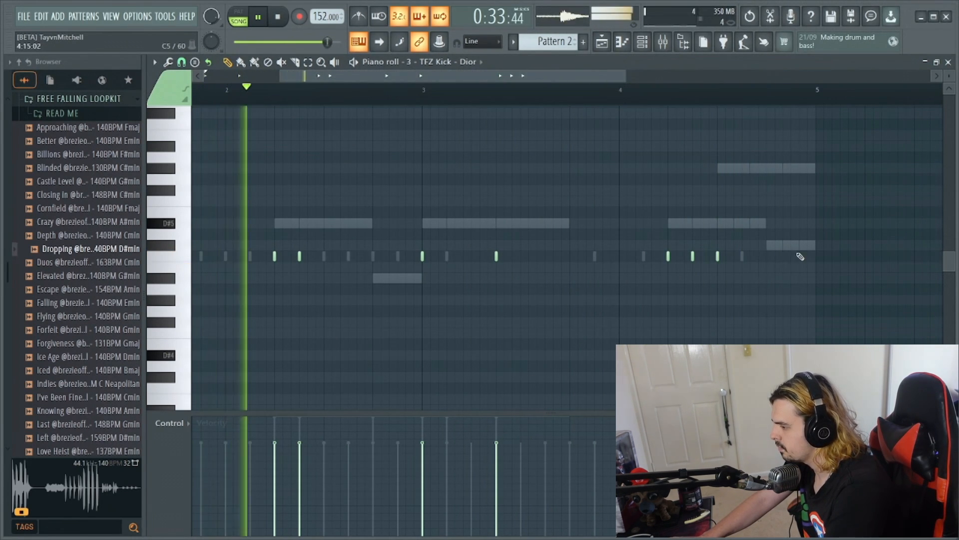
- Remove the step 7 kick from bar 4 of Pattern 2 and add two C5 kicks after step 9
{"action": "right_click", "coordinate": [693, 256]}
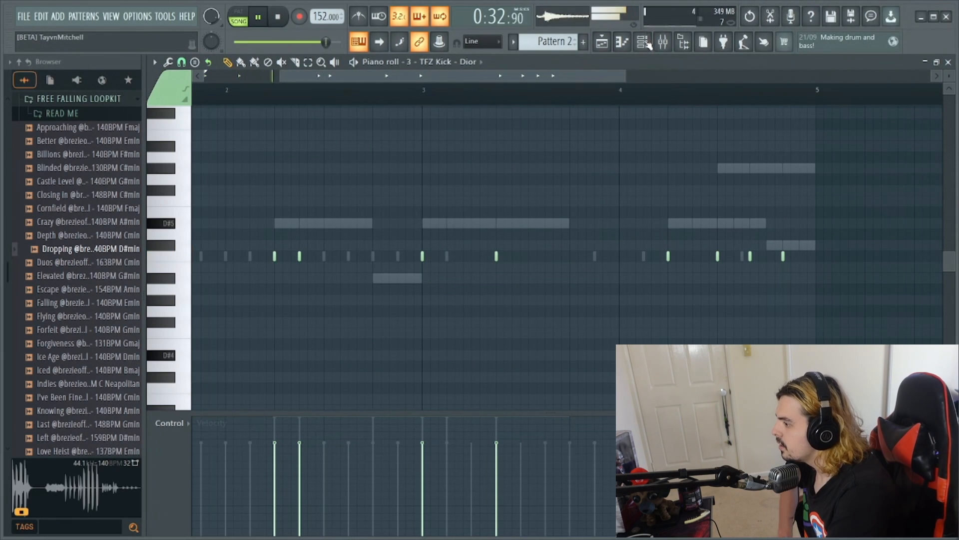
{"action": "left_click", "coordinate": [602, 44]}
- Select the TFZ Kick - Dior mixer track and lower that kick's channel volume during playback
{"action": "left_click", "coordinate": [668, 46]}
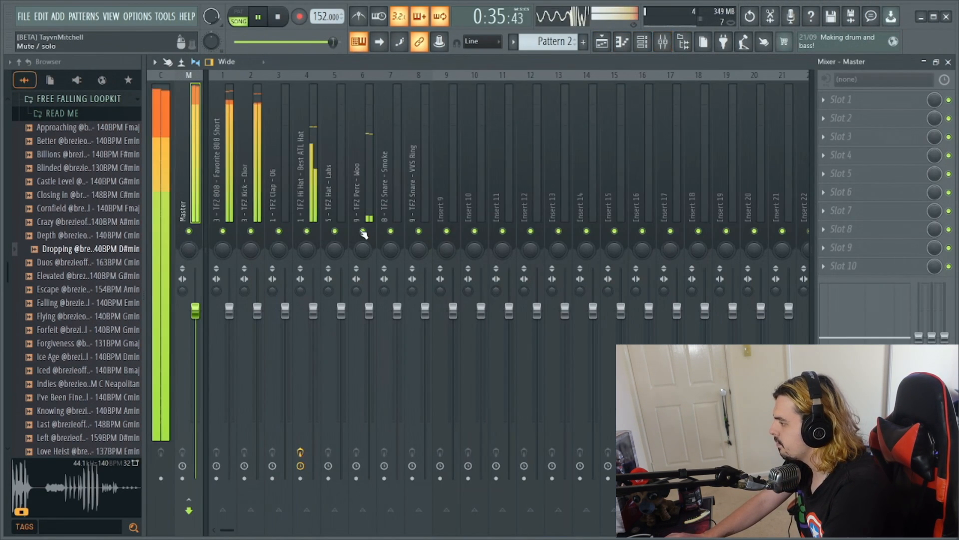
{"action": "key", "text": "space"}
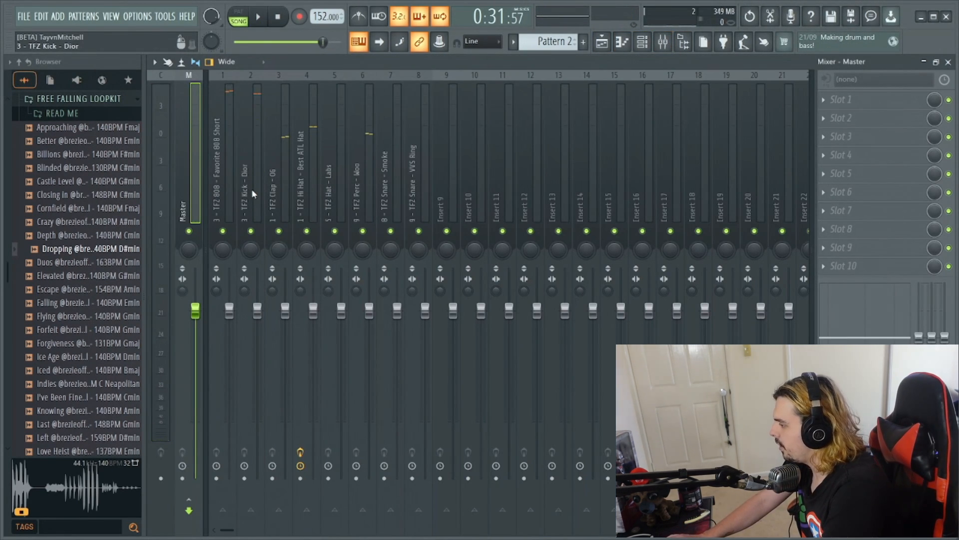
{"action": "left_click", "coordinate": [252, 193]}
{"action": "left_click", "coordinate": [646, 41]}
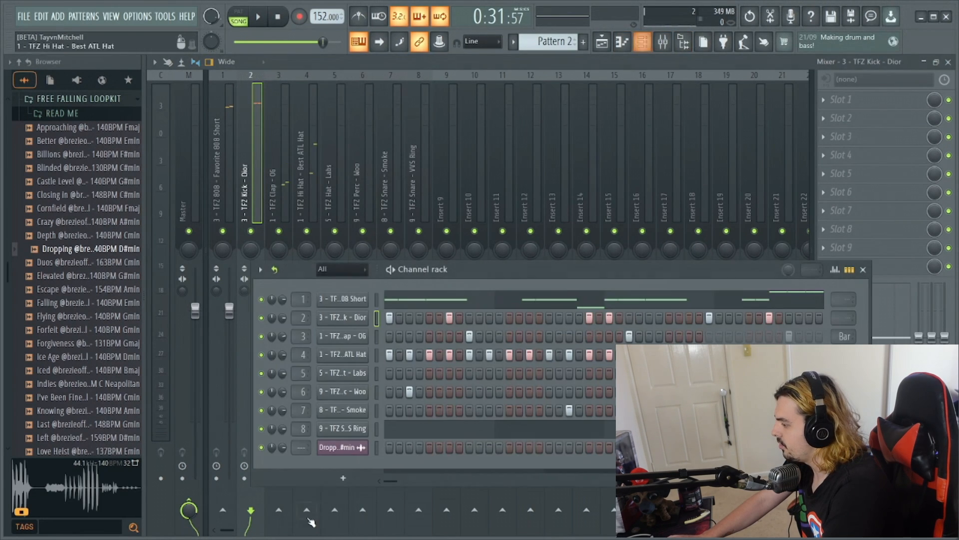
{"action": "key", "text": "space"}
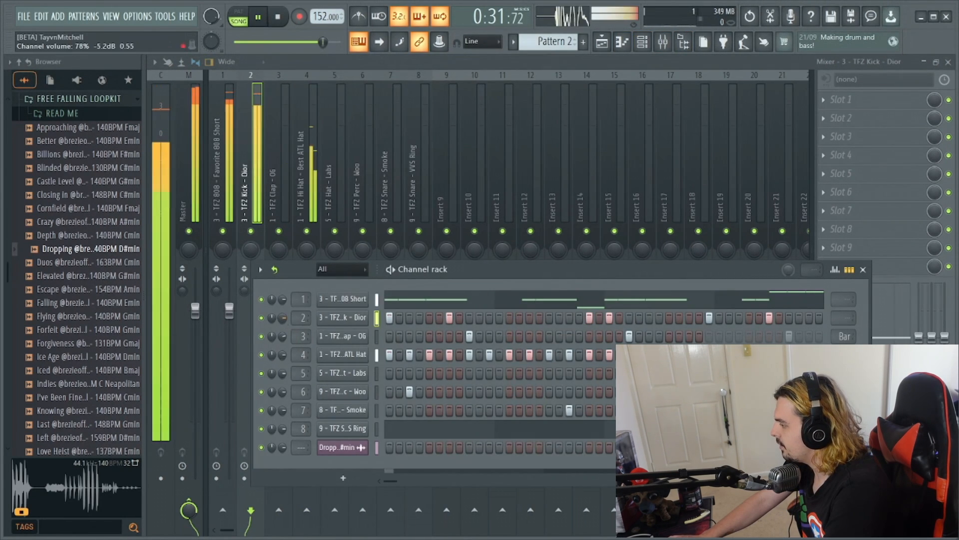
{"action": "left_click_drag", "start_coordinate": [283, 317], "coordinate": [283, 325]}
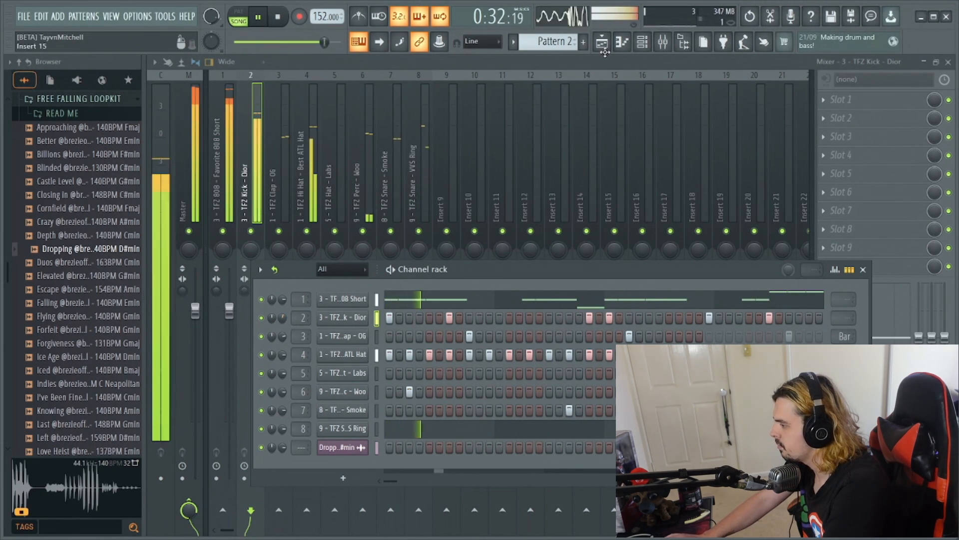
- Select bars 17 to 24 of the arrangement for looped playback and lower the TFZ 808 - Favorite 808 Short channel volume slightly
{"action": "left_click", "coordinate": [603, 42]}
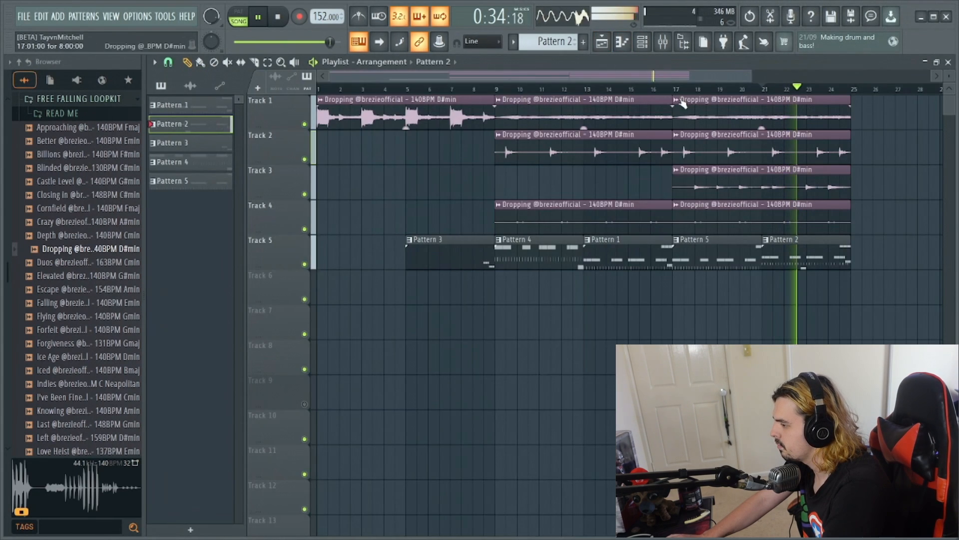
{"action": "left_click_drag", "start_coordinate": [678, 92], "coordinate": [845, 93]}
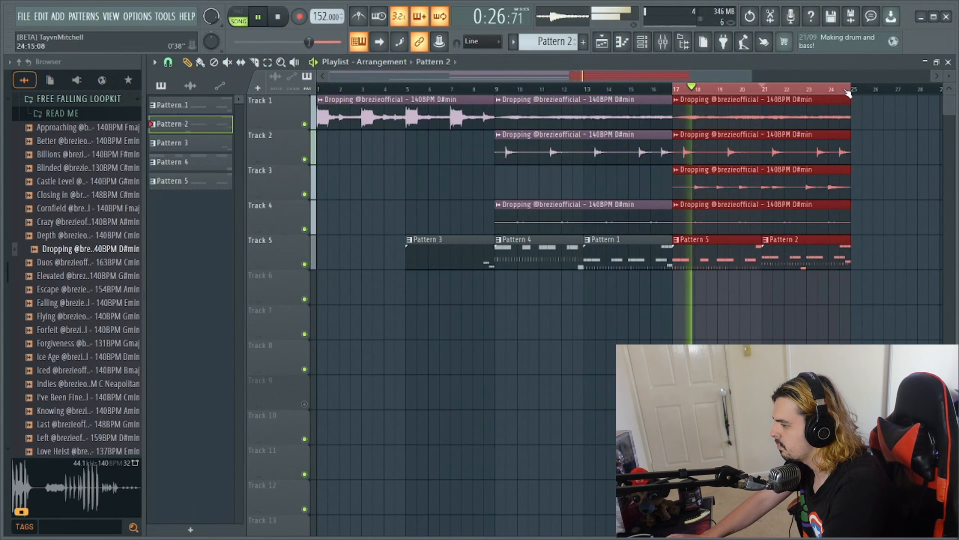
{"action": "left_click", "coordinate": [662, 41]}
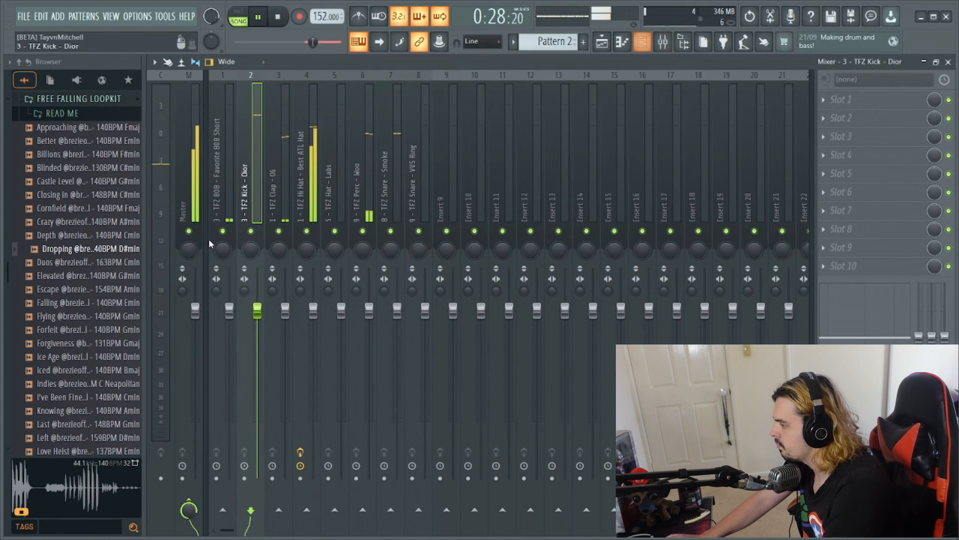
{"action": "left_click", "coordinate": [220, 200]}
{"action": "left_click", "coordinate": [642, 41]}
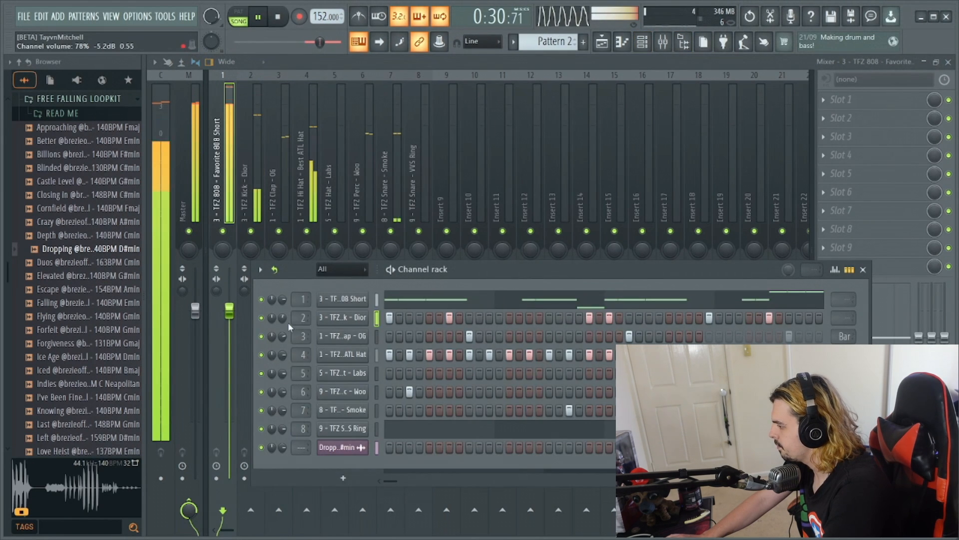
{"action": "left_click_drag", "start_coordinate": [282, 299], "coordinate": [283, 301]}
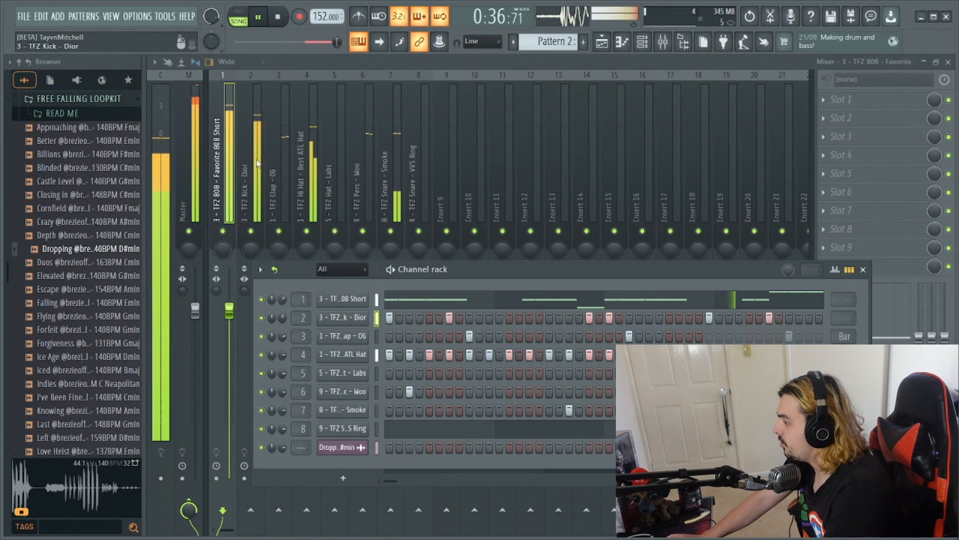
- Adjust the stereo separation of the 808 and kick mixer tracks
{"action": "left_click", "coordinate": [256, 214]}
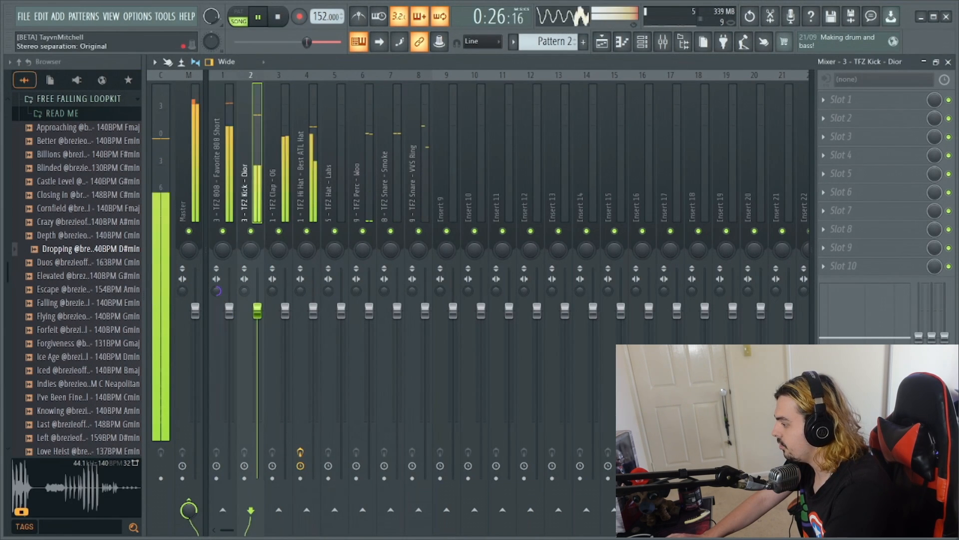
{"action": "left_click", "coordinate": [218, 104]}
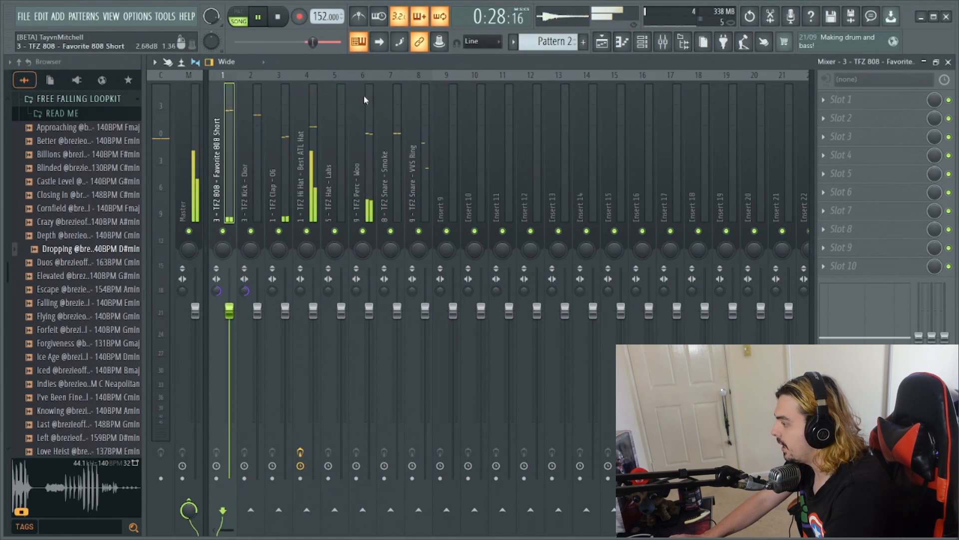
{"action": "key", "text": "F6"}
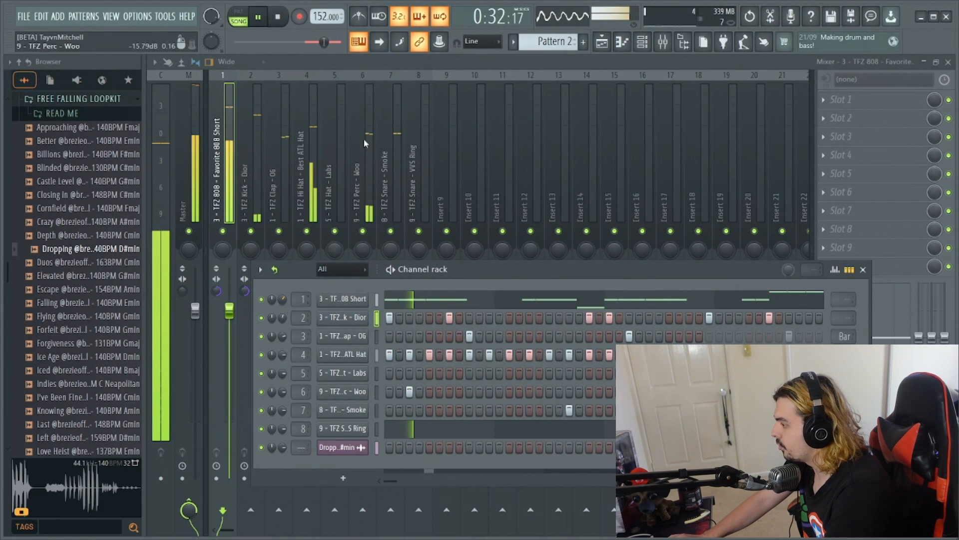
{"action": "left_click", "coordinate": [423, 200]}
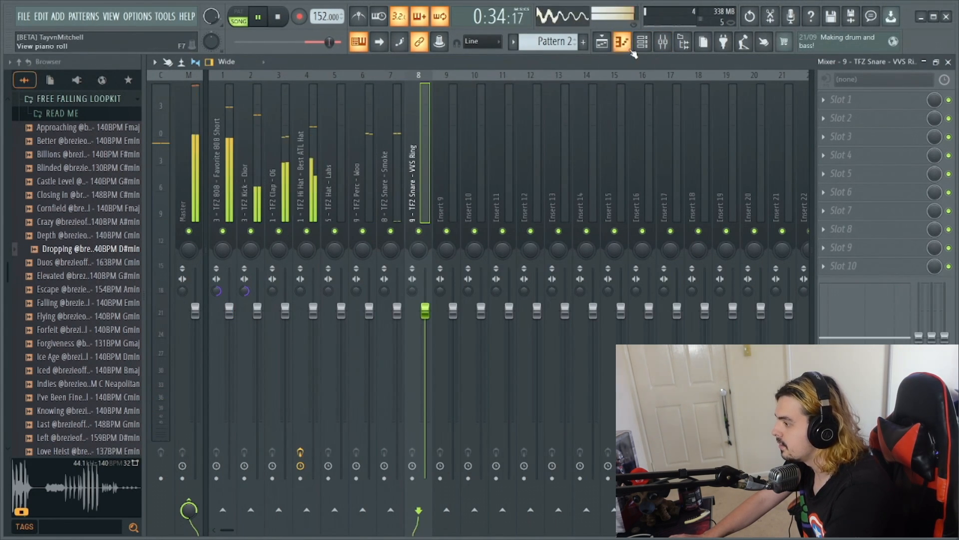
{"action": "left_click", "coordinate": [605, 43]}
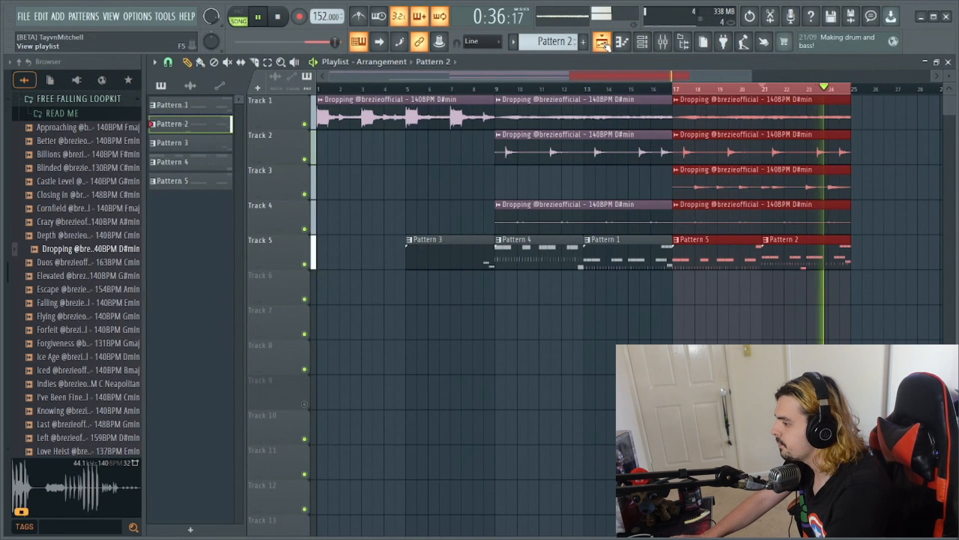
{"action": "left_click", "coordinate": [602, 43]}
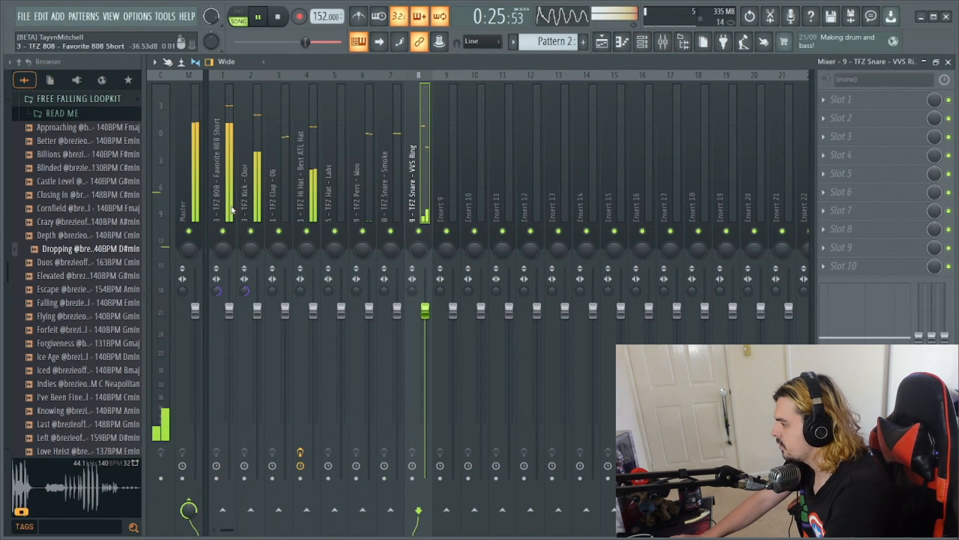
- Move the TFZ Kick - Dior mixer track ahead of the 808 track and sidechain it to the 808 track
{"action": "left_click", "coordinate": [256, 197]}
{"action": "key", "text": "alt+Left"}
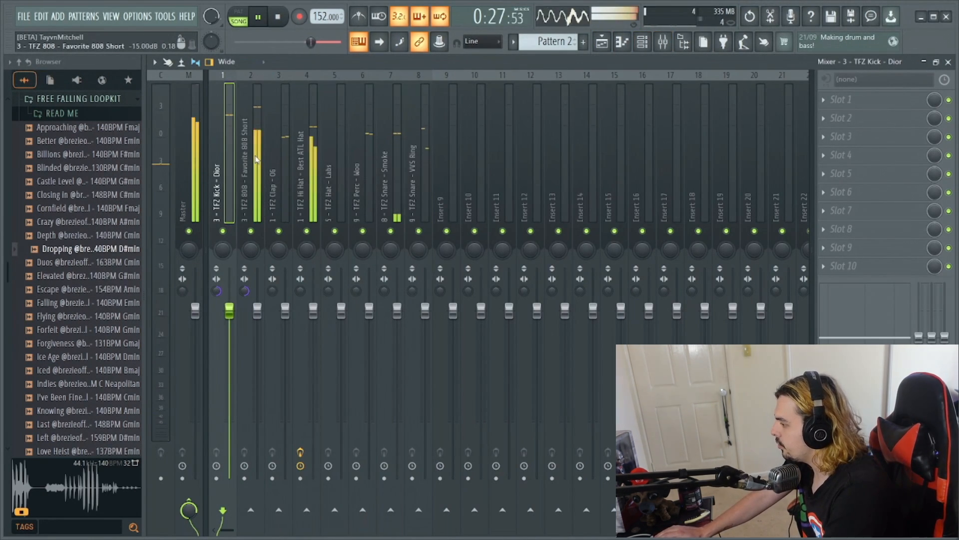
{"action": "right_click", "coordinate": [241, 519]}
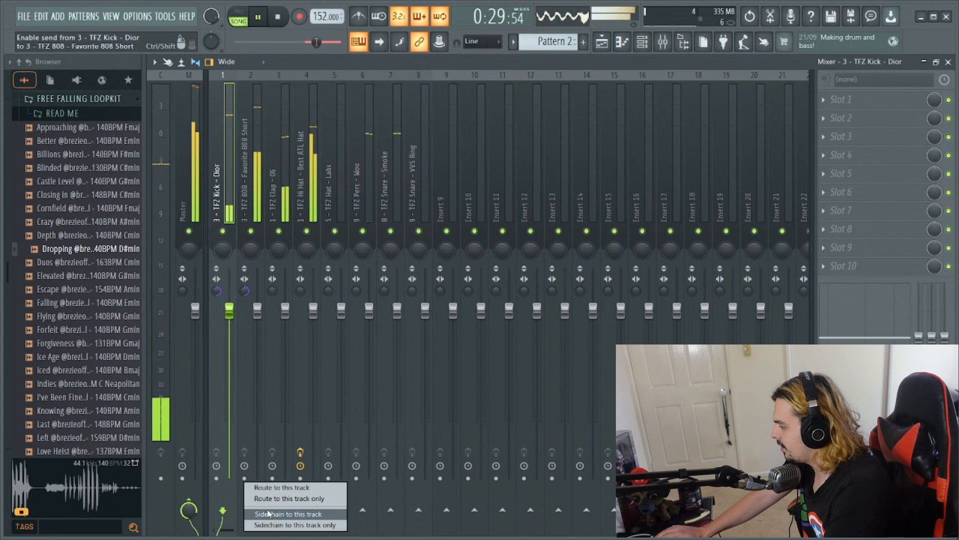
{"action": "left_click", "coordinate": [289, 513]}
- Load the PG Fruity Limiter - TB Sidechain preset from EXPERIMENT CLUB 01's FL Mixer Presets folder onto the 808 mixer track
{"action": "left_click", "coordinate": [65, 98]}
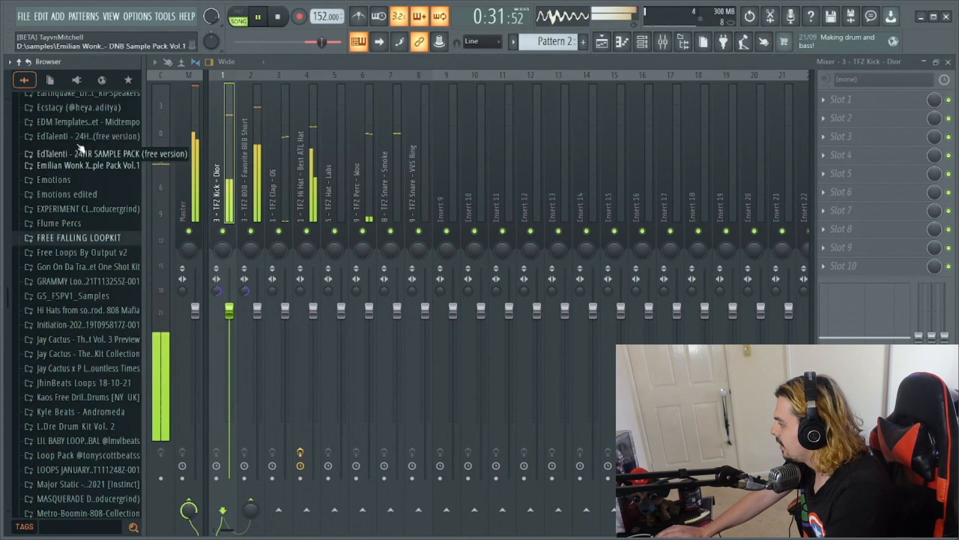
{"action": "scroll", "coordinate": [73, 156], "scroll_direction": "down", "scroll_amount": 5}
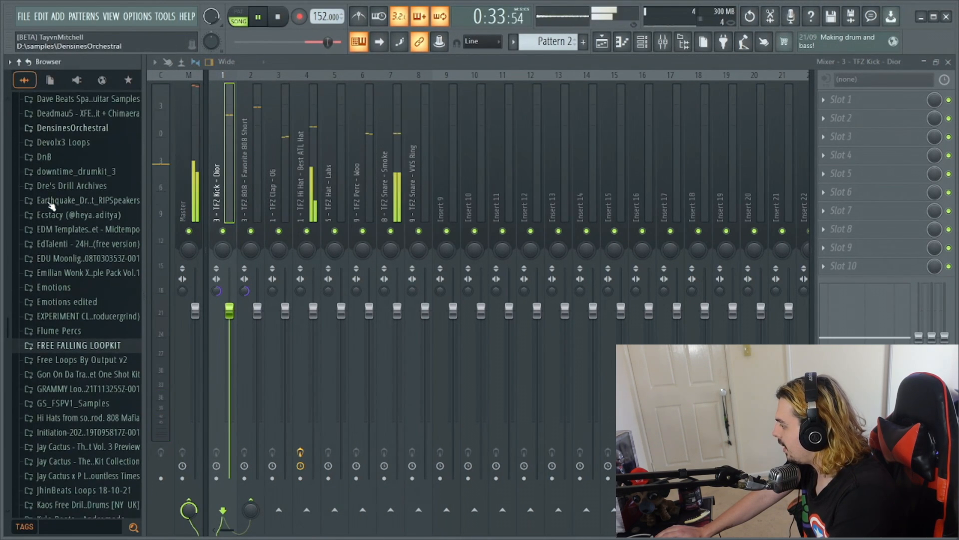
{"action": "left_click", "coordinate": [80, 313]}
{"action": "left_click", "coordinate": [90, 327]}
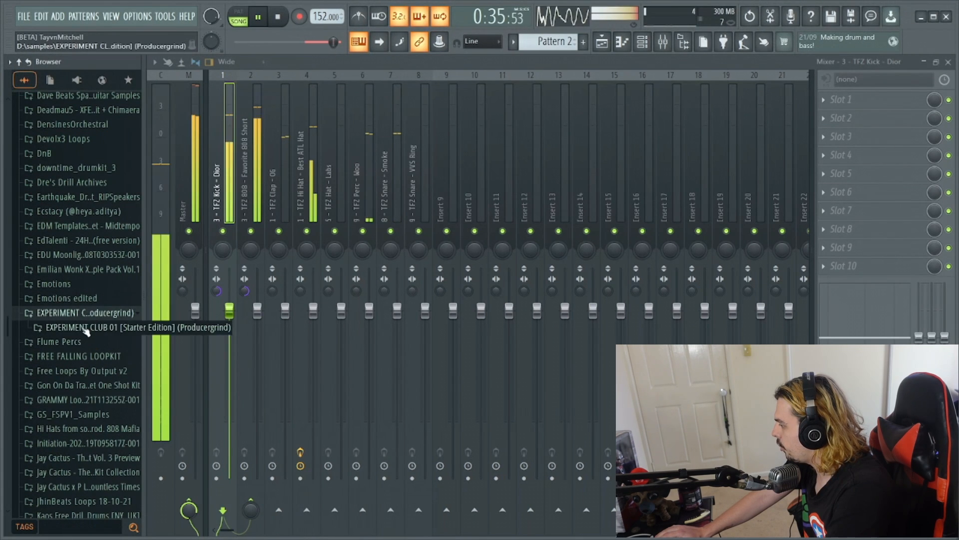
{"action": "left_click", "coordinate": [108, 356]}
{"action": "left_click", "coordinate": [108, 371]}
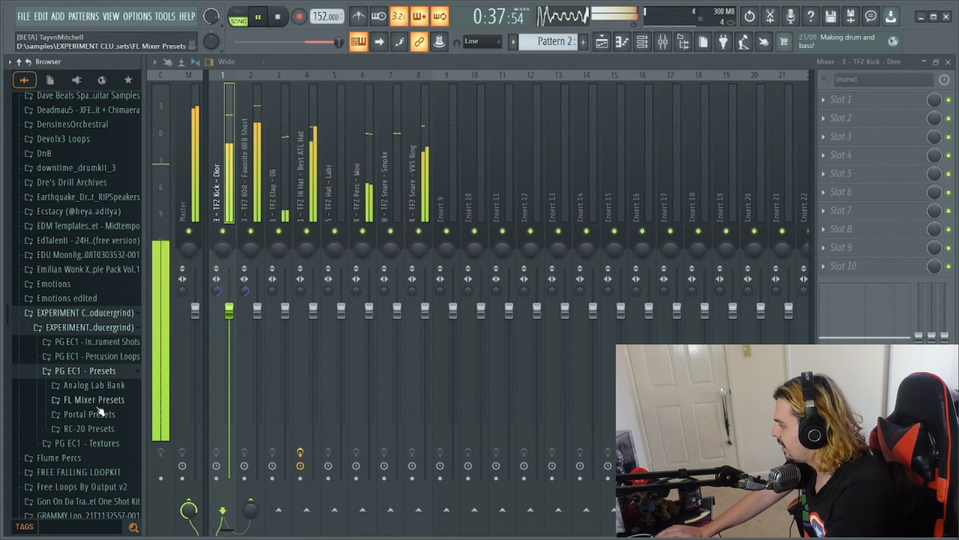
{"action": "left_click", "coordinate": [98, 406]}
{"action": "left_click_drag", "start_coordinate": [125, 413], "coordinate": [253, 173]}
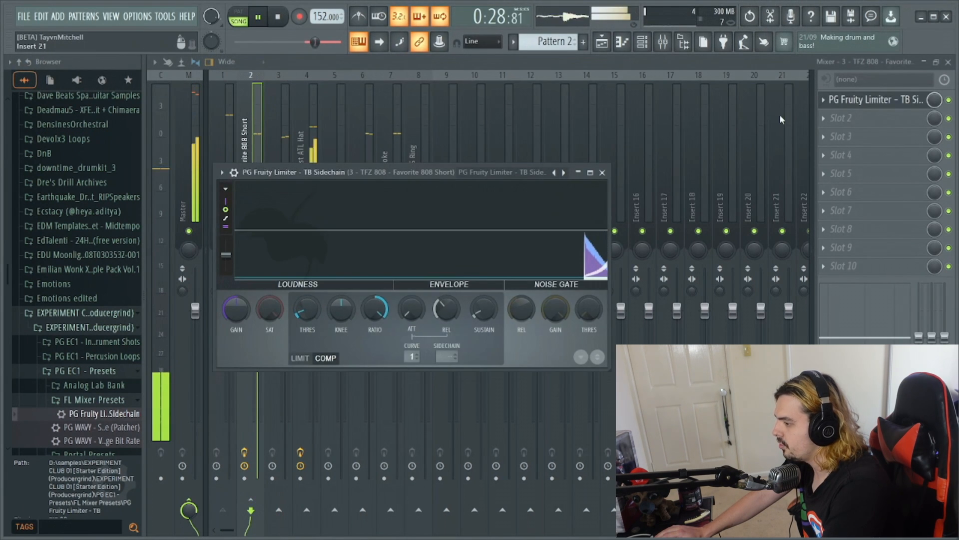
- Set the 808 limiter's sidechain input to 1 and its compressor threshold to about -13 dB, and close the plugin
{"action": "right_click", "coordinate": [445, 358]}
{"action": "left_click", "coordinate": [464, 383]}
{"action": "mouse_move", "coordinate": [310, 311]}
{"action": "left_mouse_down"}
{"action": "mouse_move", "coordinate": [310, 301]}
{"action": "mouse_move", "coordinate": [302, 312]}
{"action": "left_mouse_up"}
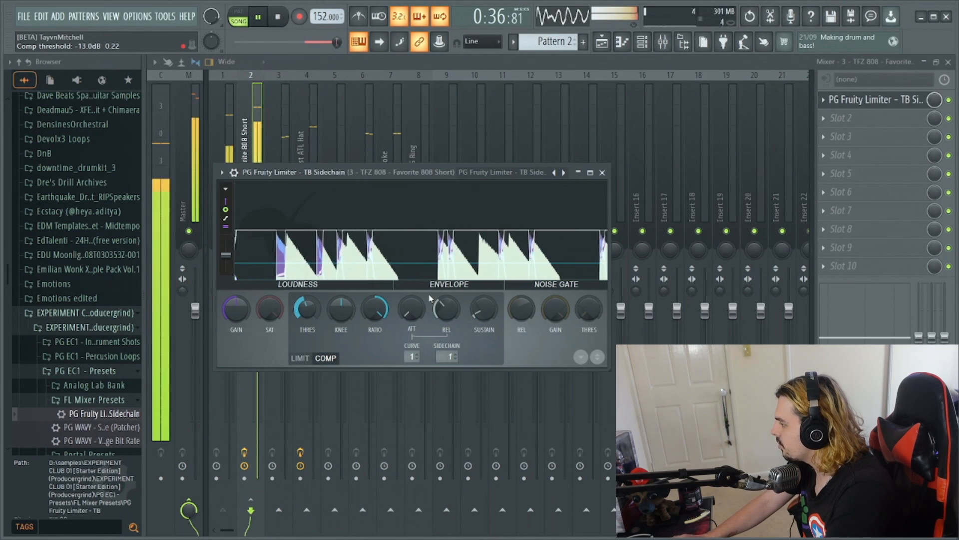
{"action": "left_click", "coordinate": [603, 173]}
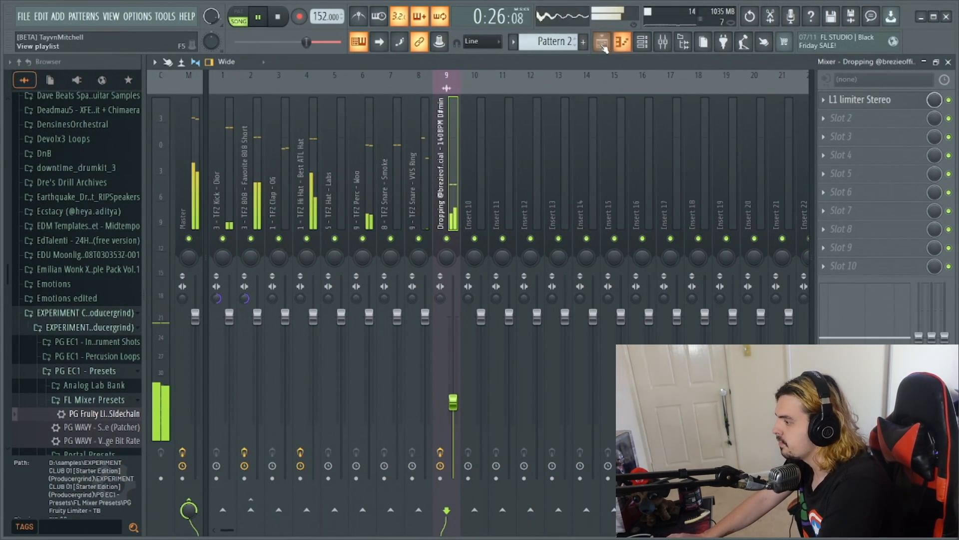
- Open the TFZ Hi Hat - Best ATL Hat channel of Pattern 2 in the piano roll
{"action": "key", "text": "F5"}
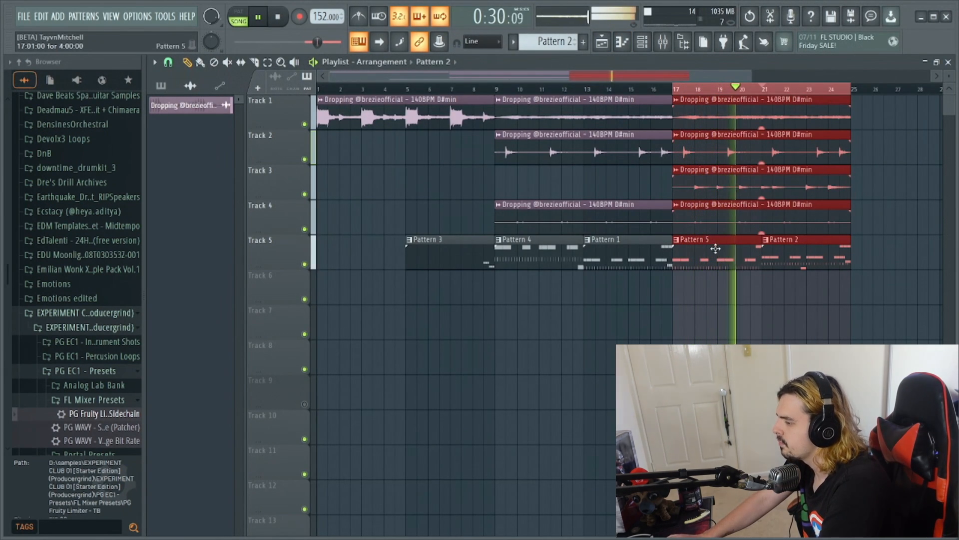
{"action": "left_click", "coordinate": [645, 51]}
{"action": "right_click", "coordinate": [336, 347]}
{"action": "left_click", "coordinate": [384, 347]}
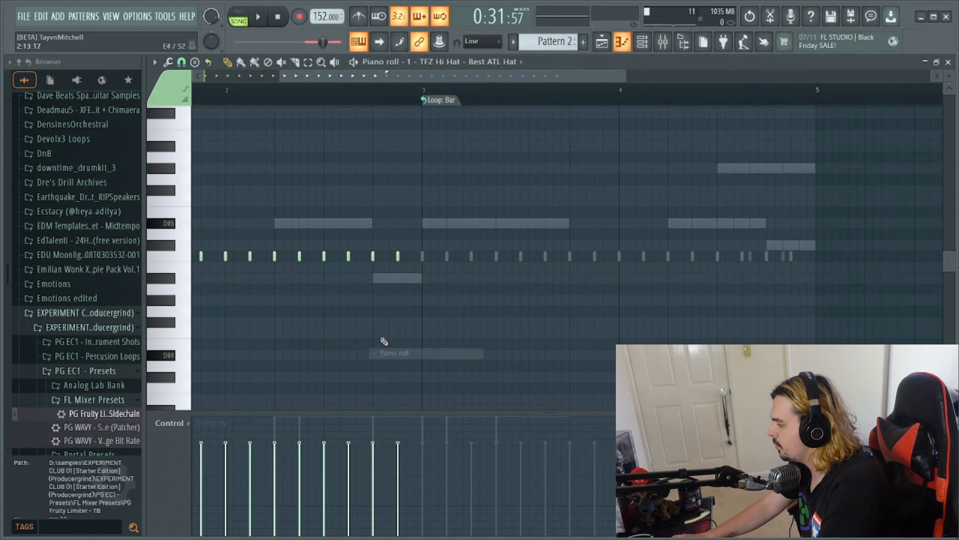
{"action": "left_click", "coordinate": [603, 43]}
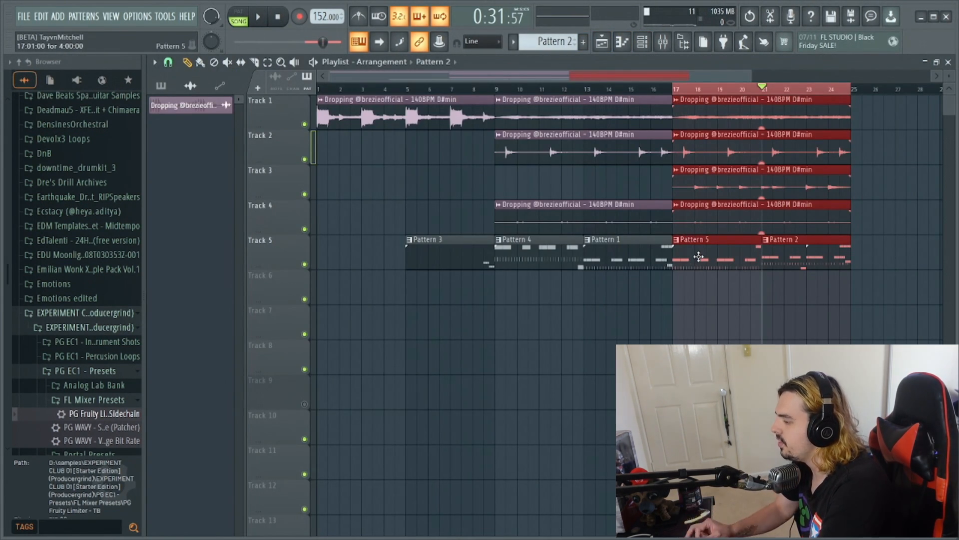
{"action": "left_click", "coordinate": [644, 50]}
{"action": "right_click", "coordinate": [342, 358]}
{"action": "left_click", "coordinate": [382, 355]}
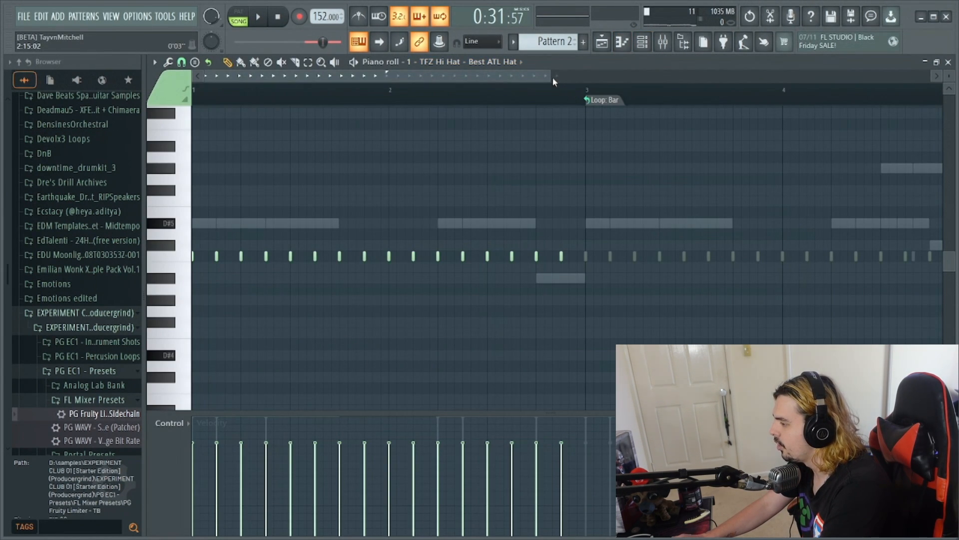
- Add hi-hat rolls in bar 2 of Pattern 2, with four A#4 notes from step 13 and four G#4 notes from step 15
{"action": "left_click_drag", "start_coordinate": [553, 77], "coordinate": [406, 76]}
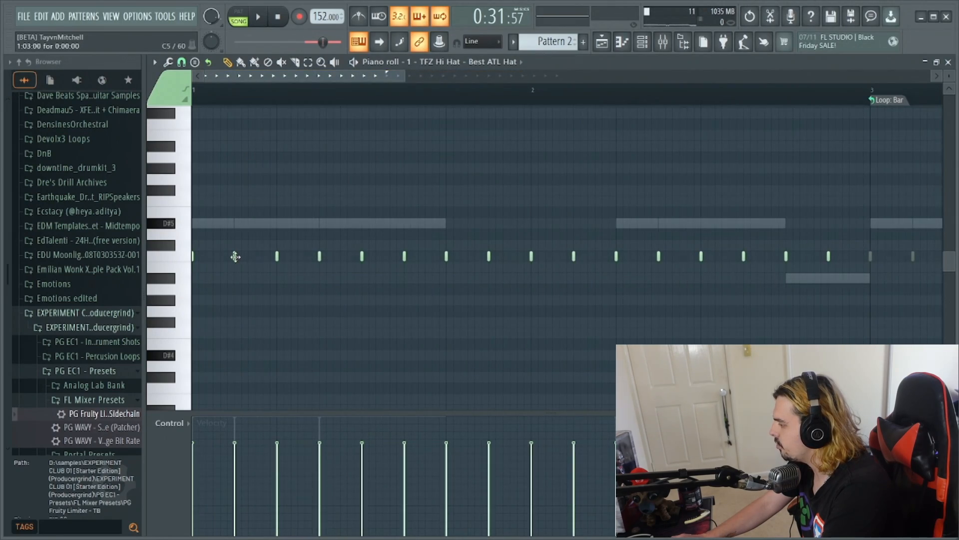
{"action": "left_click_drag", "start_coordinate": [343, 77], "coordinate": [390, 85]}
{"action": "key", "text": "space"}
{"action": "left_click_drag", "start_coordinate": [640, 279], "coordinate": [660, 279]}
{"action": "left_click", "coordinate": [681, 300]}
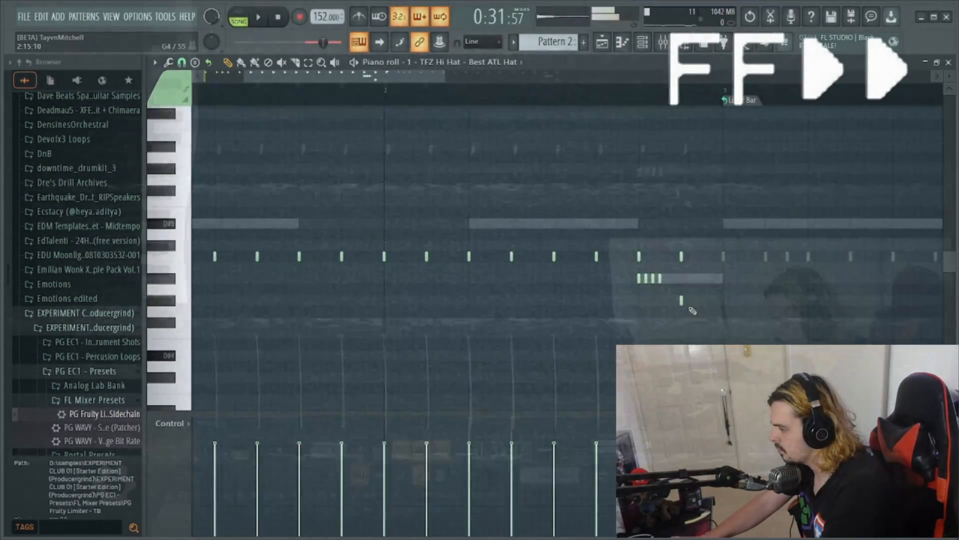
{"action": "left_click", "coordinate": [690, 301]}
{"action": "left_click", "coordinate": [696, 302]}
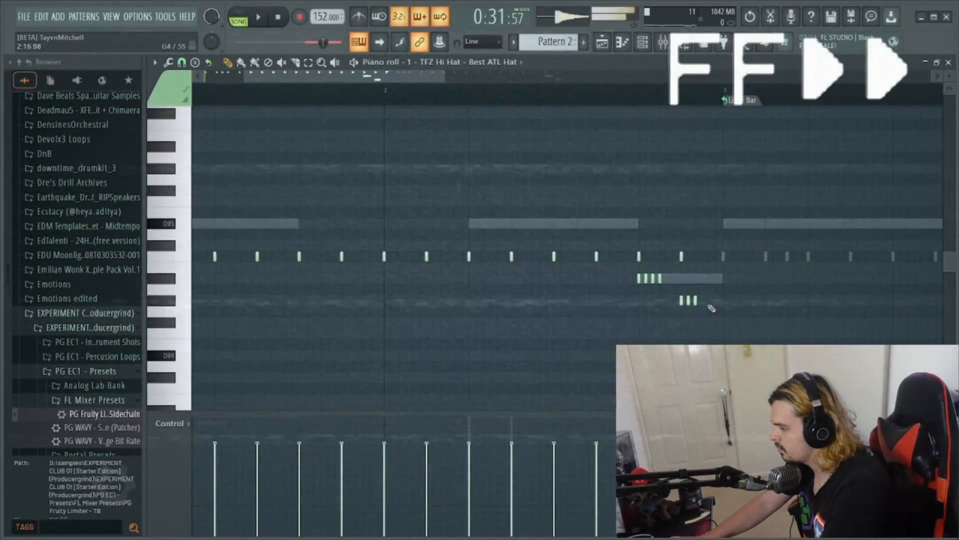
{"action": "left_click", "coordinate": [704, 302]}
- Fade the velocities of the bar 2 hi-hat rolls and repeat the hi-hat notes through bars 3 and 4 of Pattern 2
{"action": "key", "text": "space"}
{"action": "left_click", "coordinate": [309, 63]}
{"action": "left_click_drag", "start_coordinate": [620, 274], "coordinate": [768, 339]}
{"action": "left_click", "coordinate": [227, 62]}
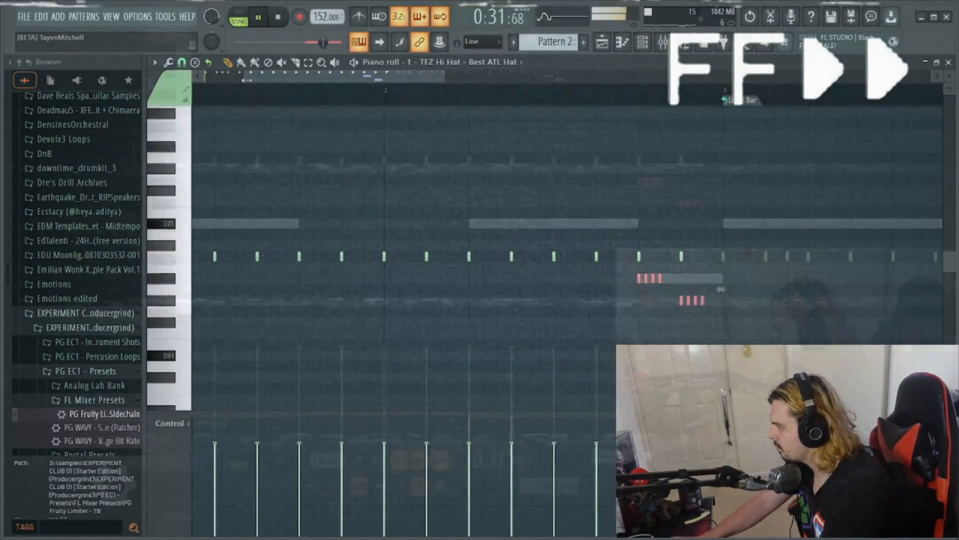
{"action": "scroll", "coordinate": [434, 157], "scroll_direction": "down", "scroll_amount": 1}
{"action": "left_click", "coordinate": [434, 156], "text": "ctrl"}
{"action": "left_click_drag", "start_coordinate": [410, 77], "coordinate": [525, 105]}
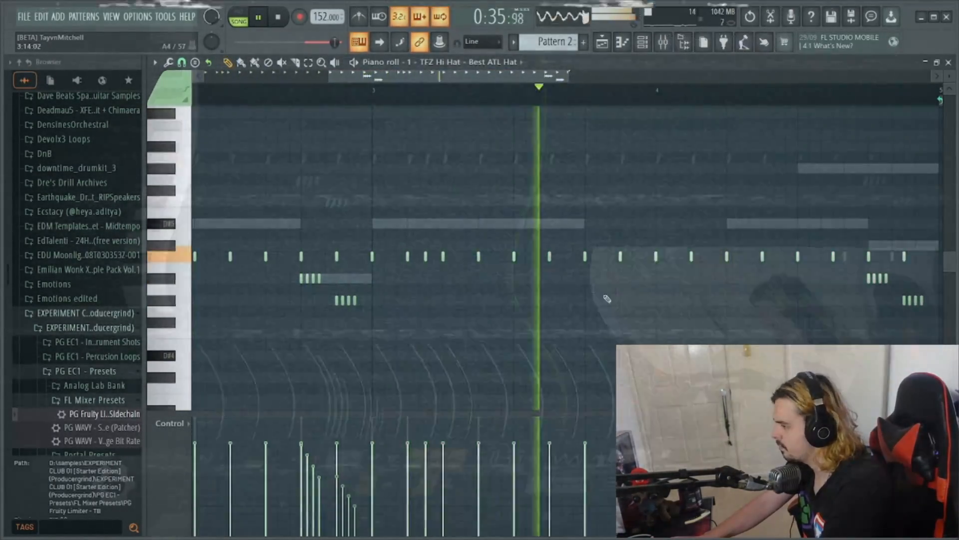
- Complete the three-note G#4 run ending bar 3 and give the four-note D#4 roll from step 7 of bar 4 rising velocities
{"action": "left_click", "coordinate": [633, 300]}
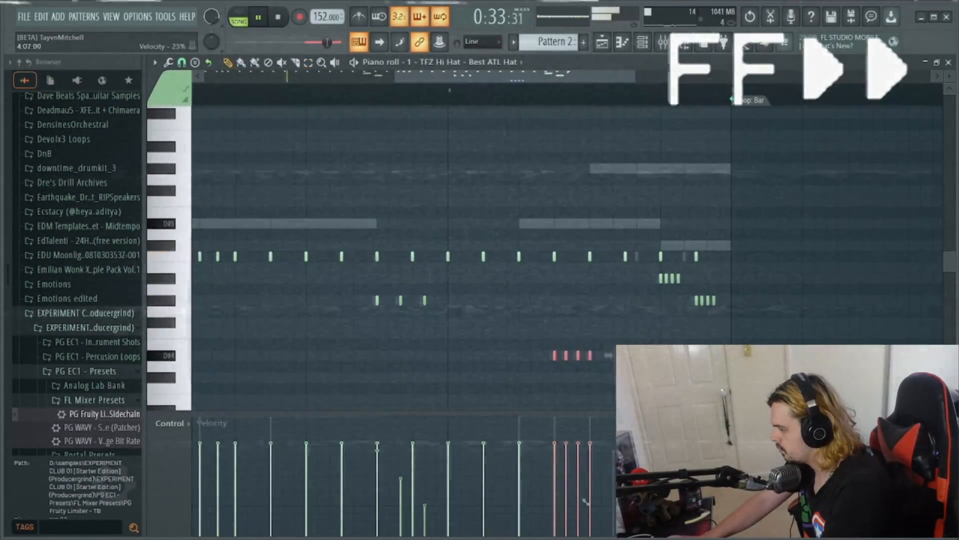
{"action": "left_click_drag", "start_coordinate": [555, 507], "coordinate": [591, 472]}
{"action": "left_click", "coordinate": [658, 331], "text": "ctrl"}
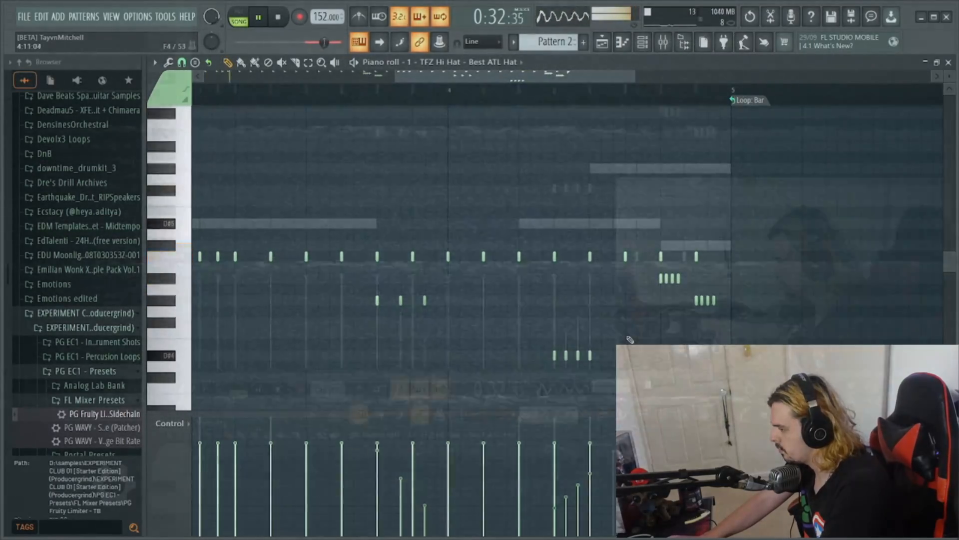
{"action": "left_click", "coordinate": [627, 334]}
{"action": "left_click", "coordinate": [638, 333]}
{"action": "left_click", "coordinate": [650, 334]}
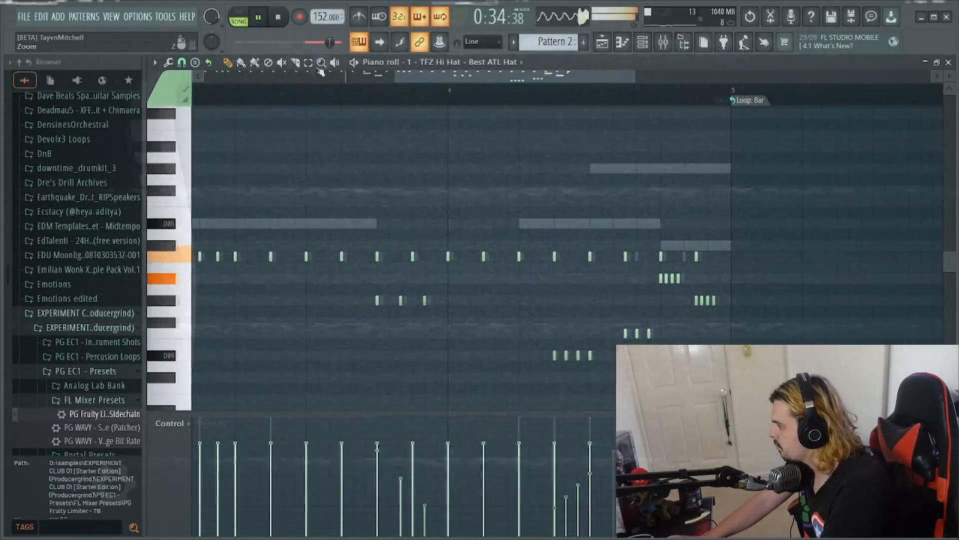
{"action": "left_click_drag", "start_coordinate": [621, 321], "coordinate": [657, 340]}
{"action": "key", "text": "Delete"}
- Stop playback and copy all hi-hat notes of Pattern 2 from the TFZ Hi Hat - Best ATL Hat piano roll
{"action": "left_click_drag", "start_coordinate": [395, 77], "coordinate": [198, 77]}
{"action": "left_click", "coordinate": [602, 46]}
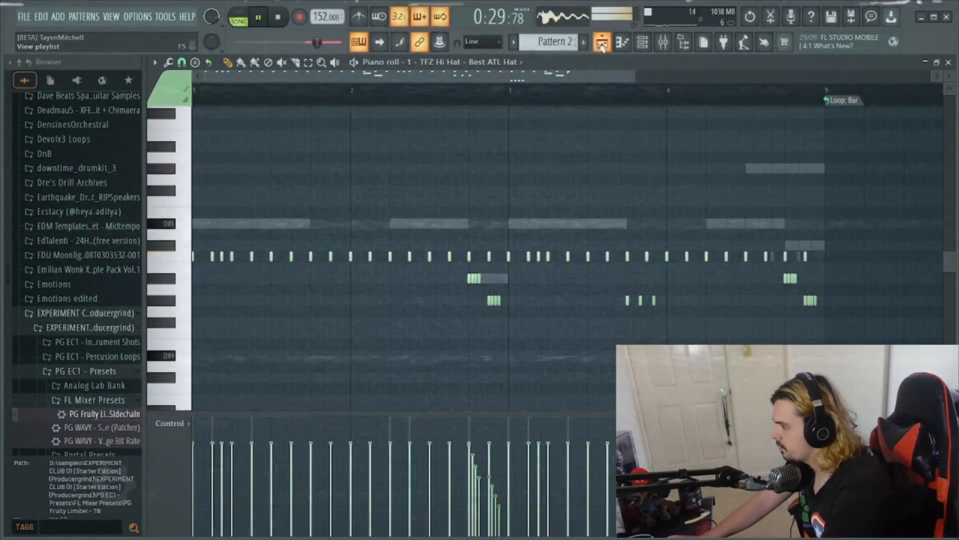
{"action": "key", "text": "space"}
{"action": "left_click", "coordinate": [643, 43]}
{"action": "right_click", "coordinate": [346, 358]}
{"action": "left_click", "coordinate": [392, 353]}
{"action": "right_click", "coordinate": [370, 355]}
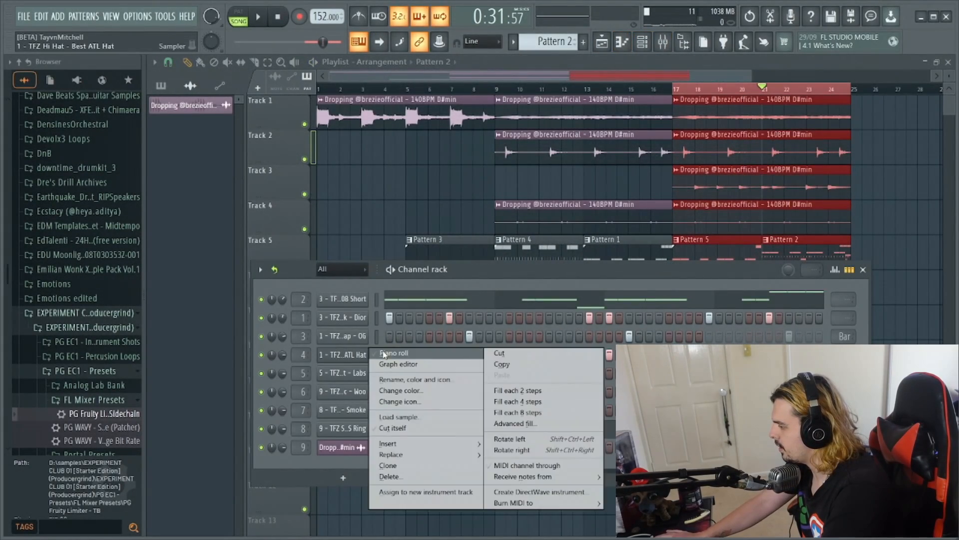
{"action": "left_click", "coordinate": [392, 353]}
- Replace the TFZ Hi Hat - Best ATL Hat notes in Pattern 5 with the copied Pattern 2 hi-hats, and return to the playlist
{"action": "left_click", "coordinate": [603, 44]}
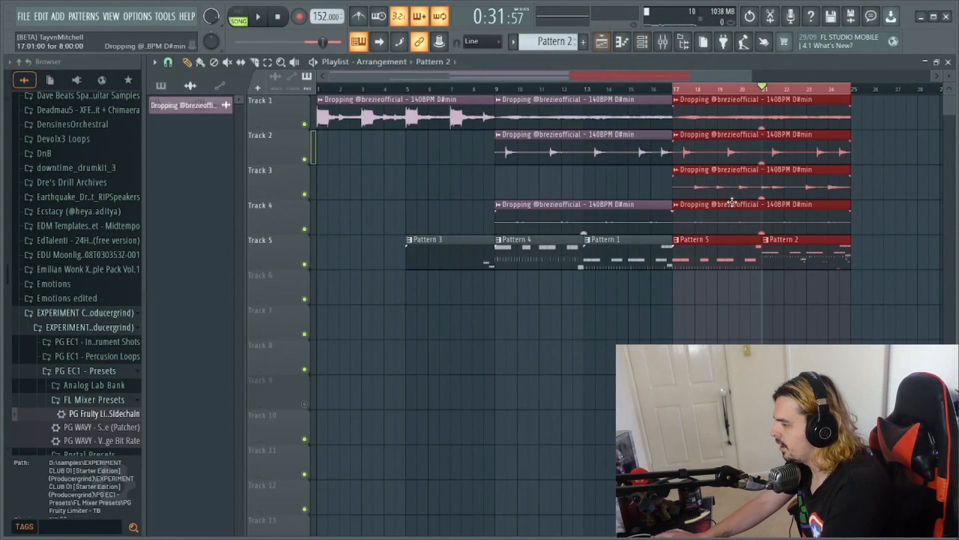
{"action": "scroll", "coordinate": [559, 47], "scroll_direction": "down", "scroll_amount": 1}
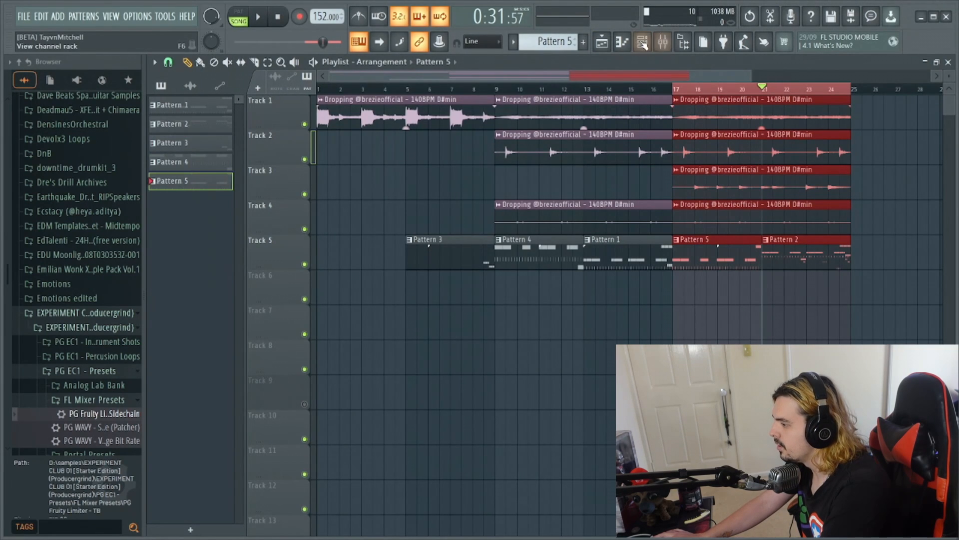
{"action": "left_click", "coordinate": [643, 44]}
{"action": "right_click", "coordinate": [363, 356]}
{"action": "left_click", "coordinate": [382, 353]}
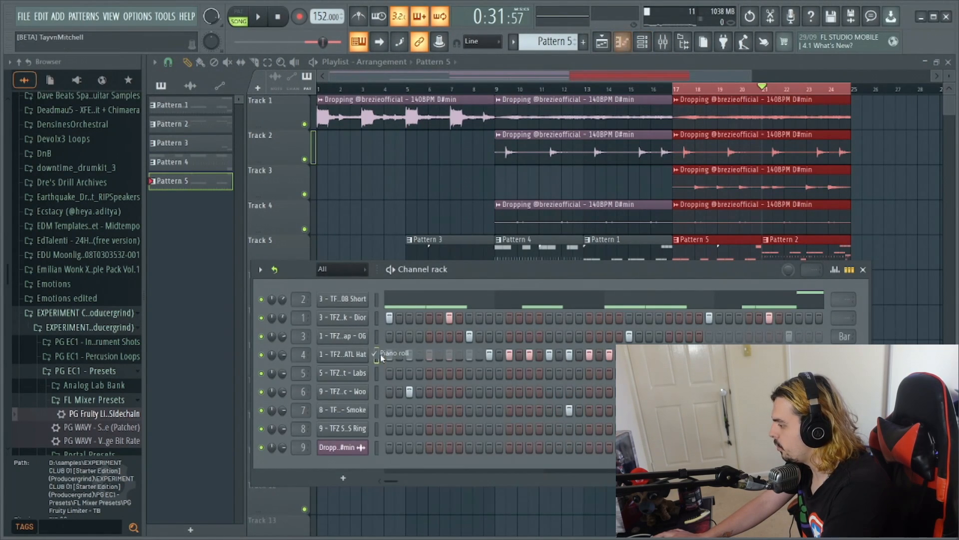
{"action": "right_click", "coordinate": [364, 356]}
{"action": "left_click", "coordinate": [393, 353]}
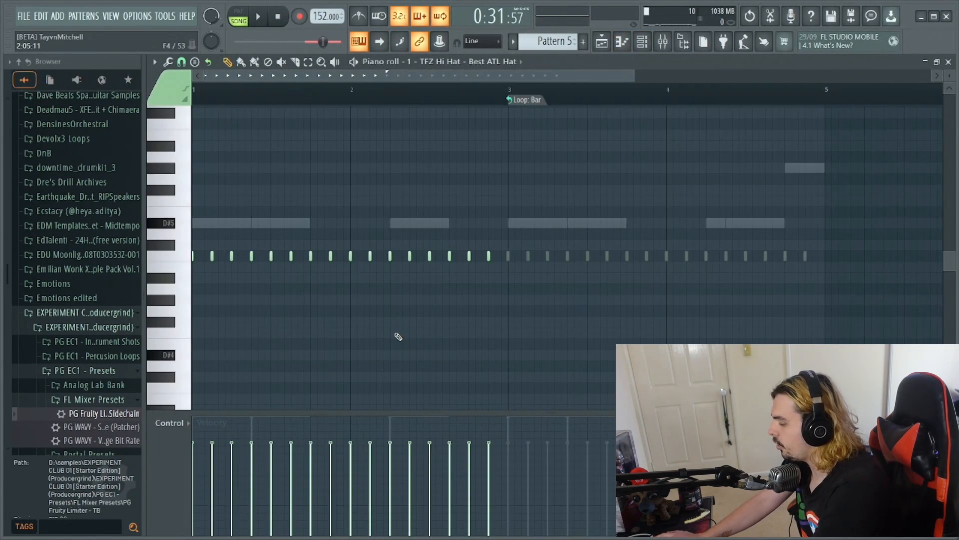
{"action": "key", "text": "ctrl+x"}
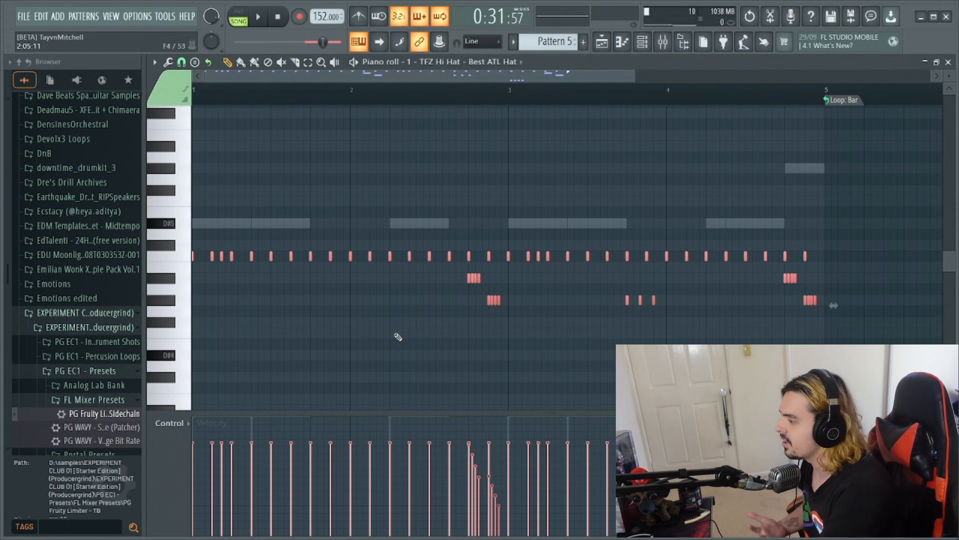
{"action": "left_click", "coordinate": [603, 42]}
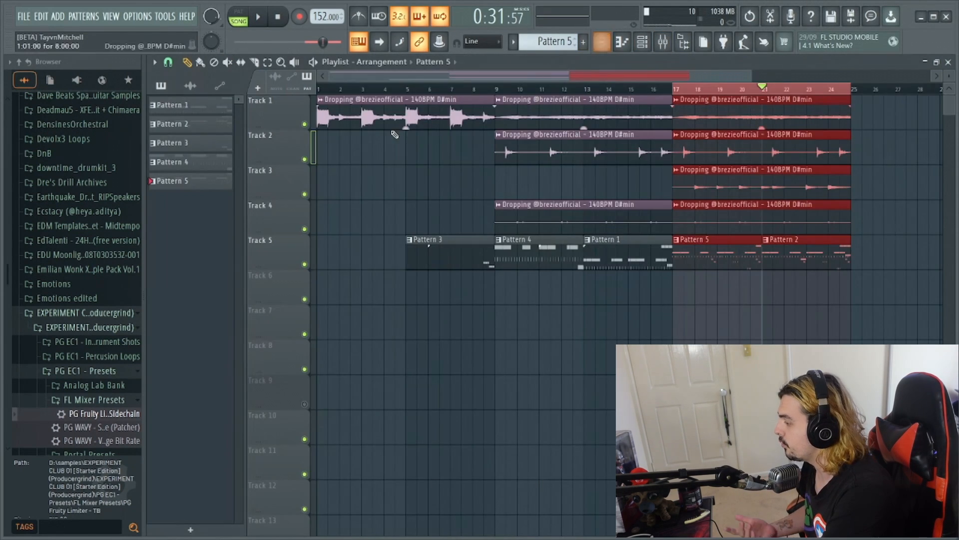